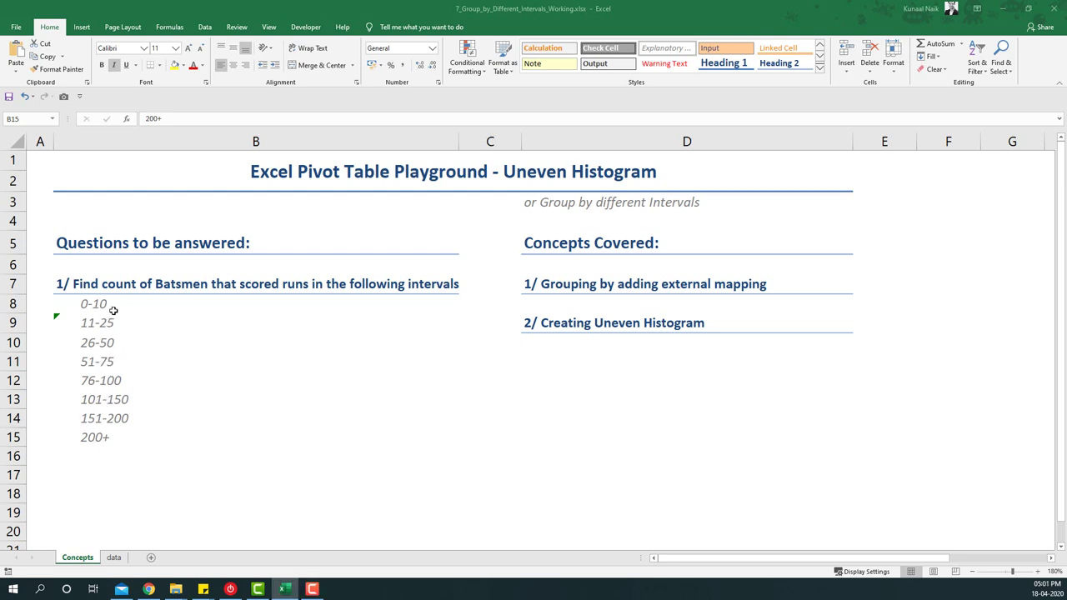
# Review the eight requested run intervals and the concepts list, including external mapping and uneven histograms.
pyautogui.moveTo(97, 307); pyautogui.dragTo(118, 323)
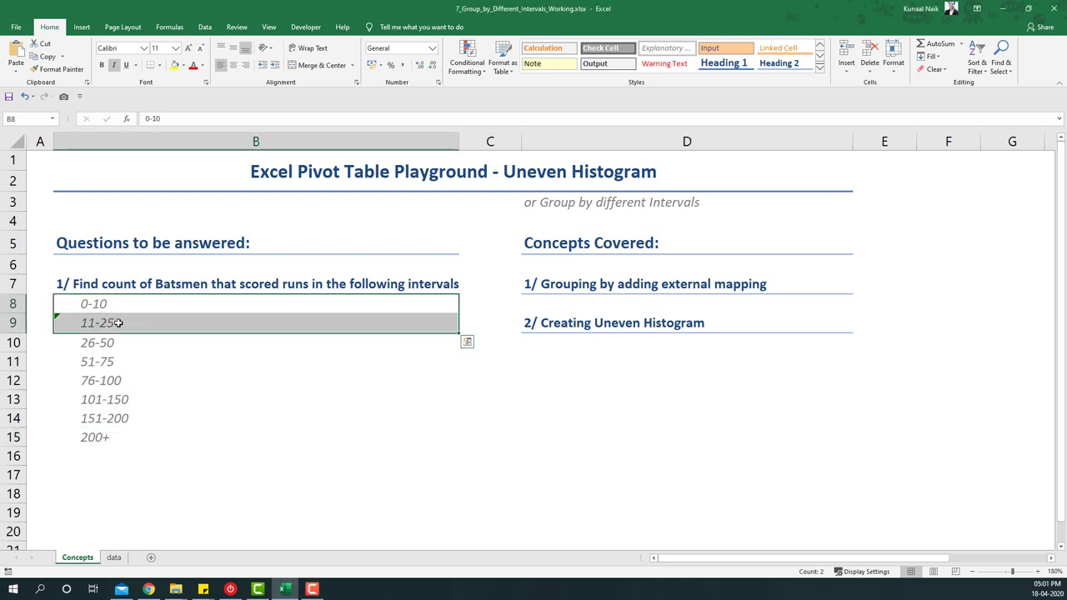
pyautogui.click(142, 401)
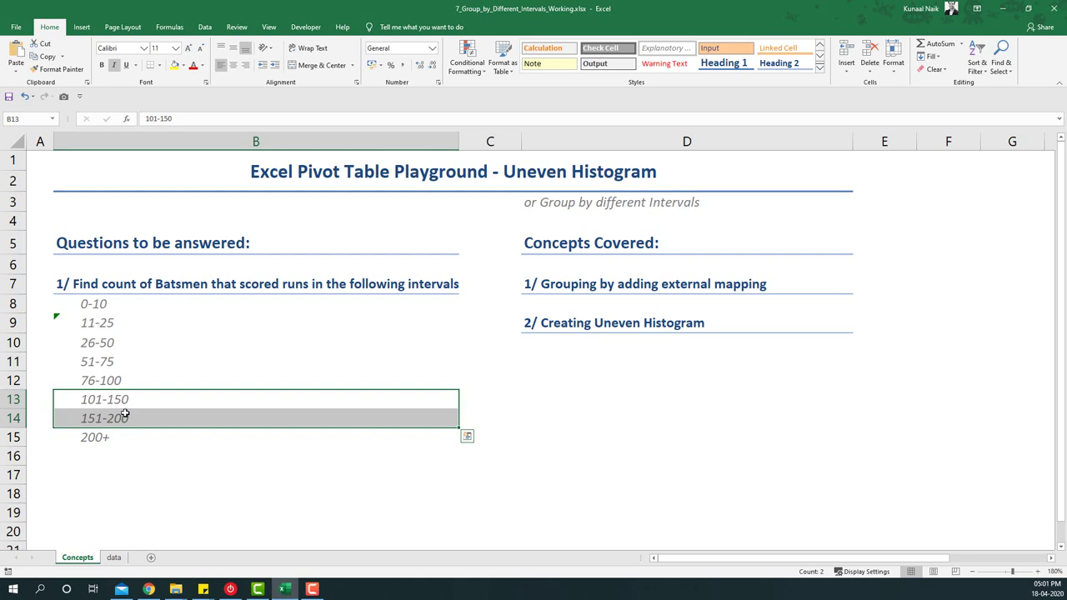
pyautogui.moveTo(133, 298); pyautogui.dragTo(131, 435)
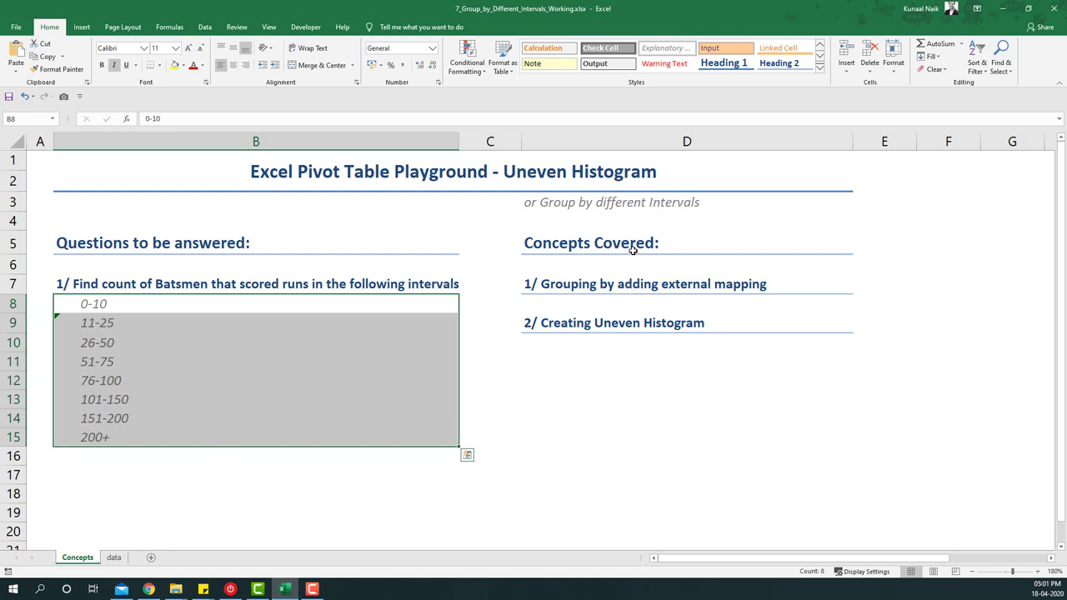
pyautogui.moveTo(631, 248); pyautogui.dragTo(624, 322)
pyautogui.click(600, 284)
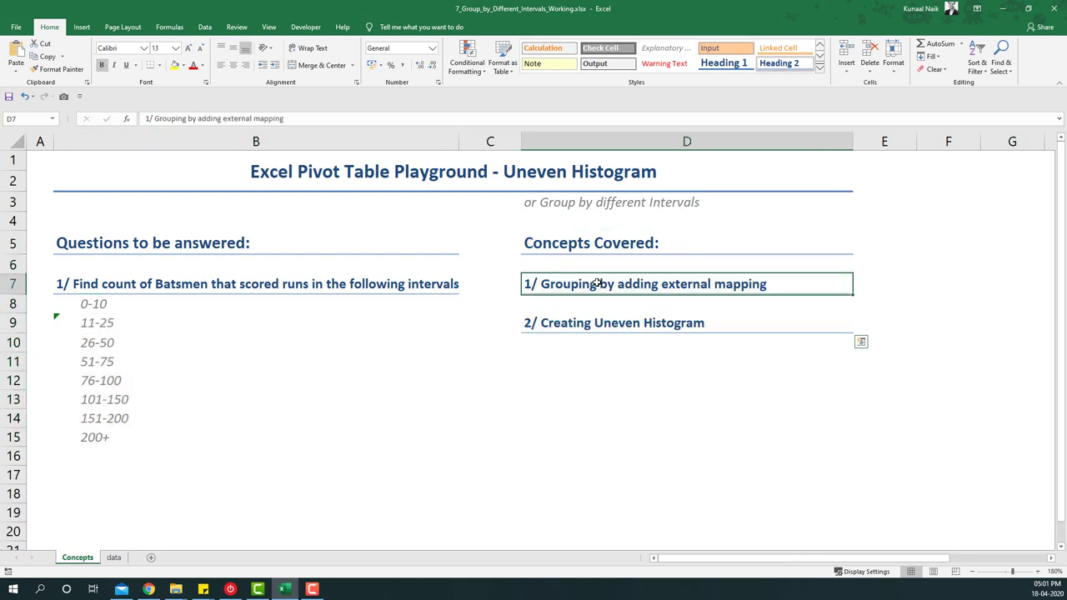
pyautogui.click(576, 321)
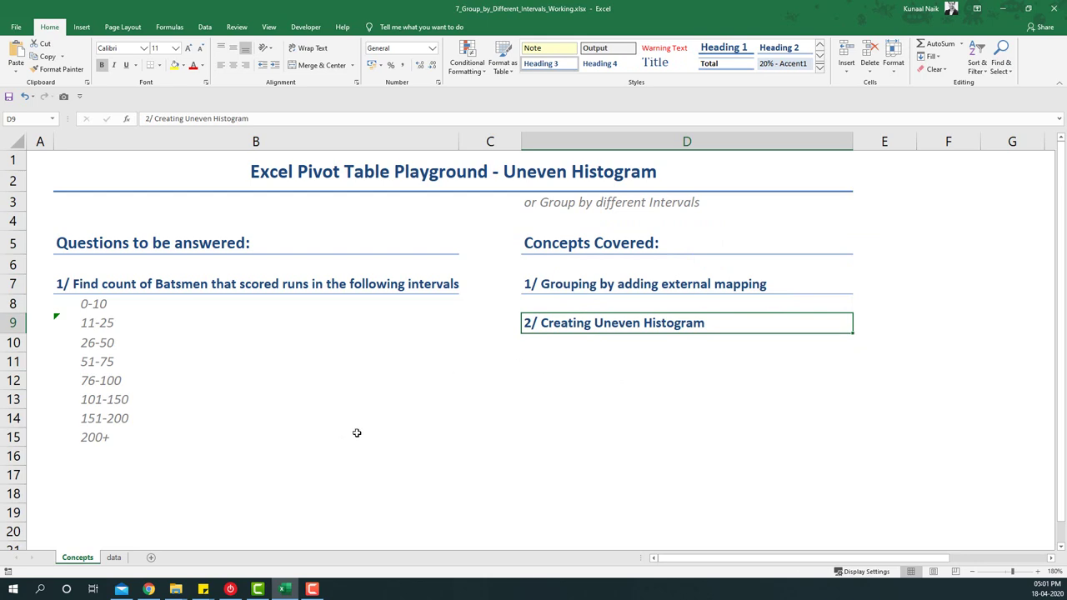
# Switch to the data sheet and review its match_id and Runs columns.
pyautogui.click(113, 557)
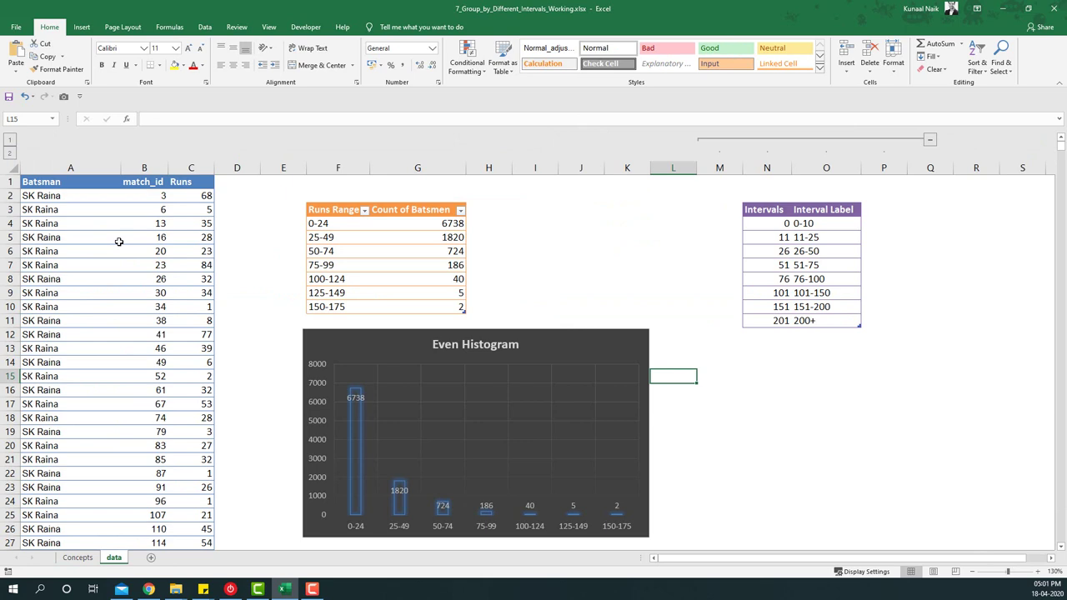
pyautogui.moveTo(153, 182); pyautogui.dragTo(147, 262)
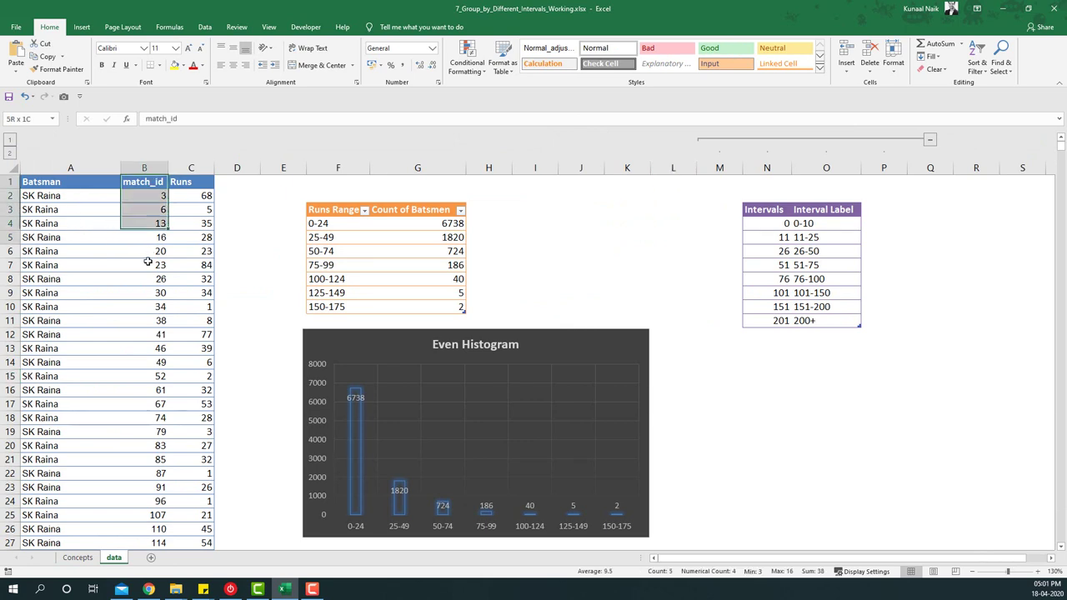
pyautogui.click(191, 183)
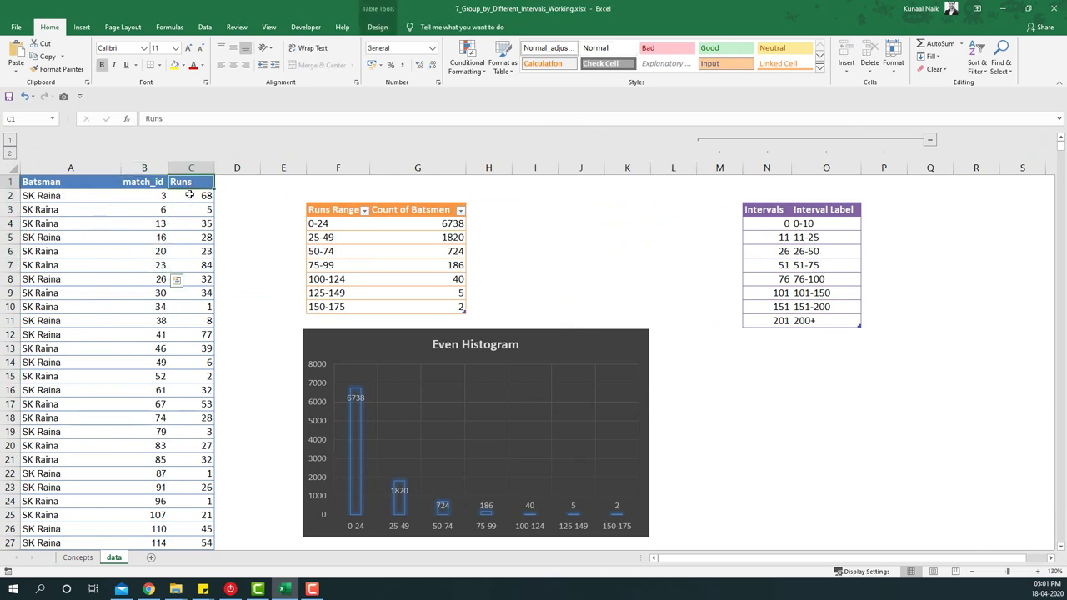
pyautogui.moveTo(190, 194); pyautogui.dragTo(186, 237)
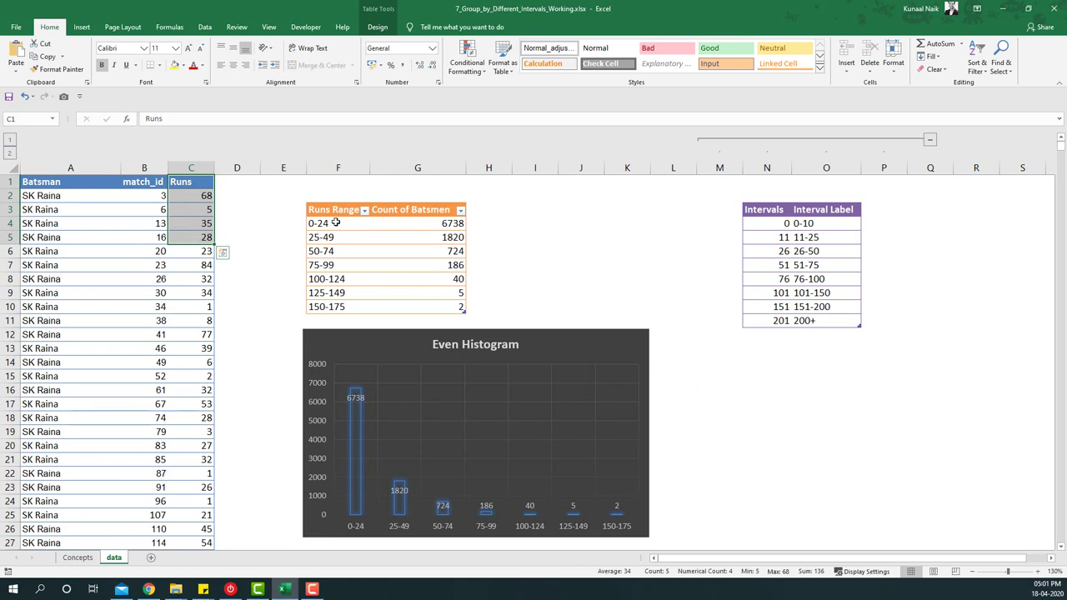
# Review the even-range histogram and the Intervals/Interval Label mapping table in columns N and O.
pyautogui.moveTo(335, 222); pyautogui.dragTo(339, 305)
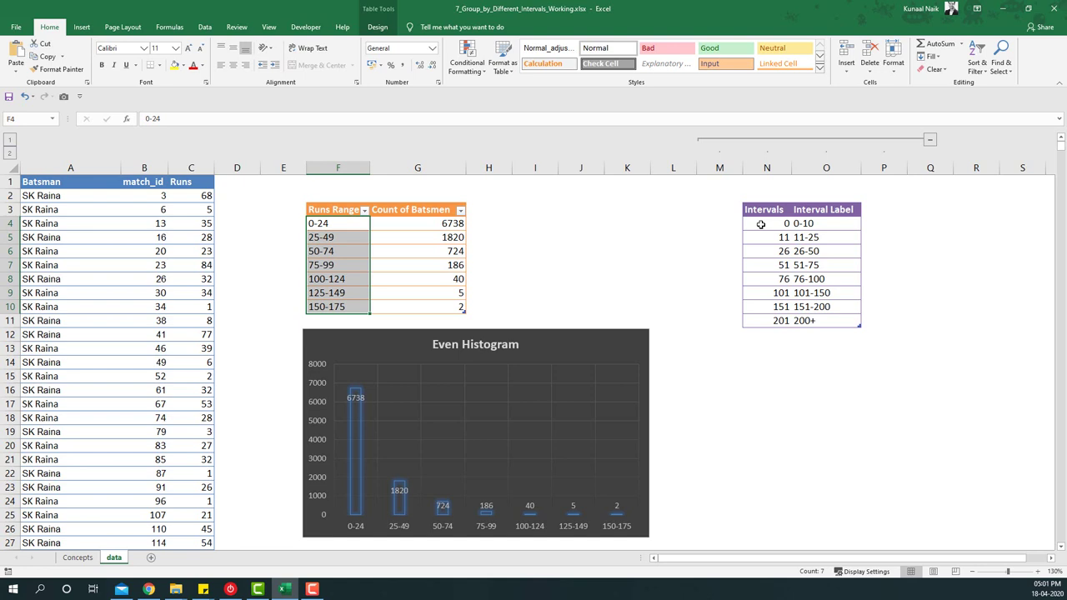
pyautogui.moveTo(769, 223); pyautogui.dragTo(765, 321)
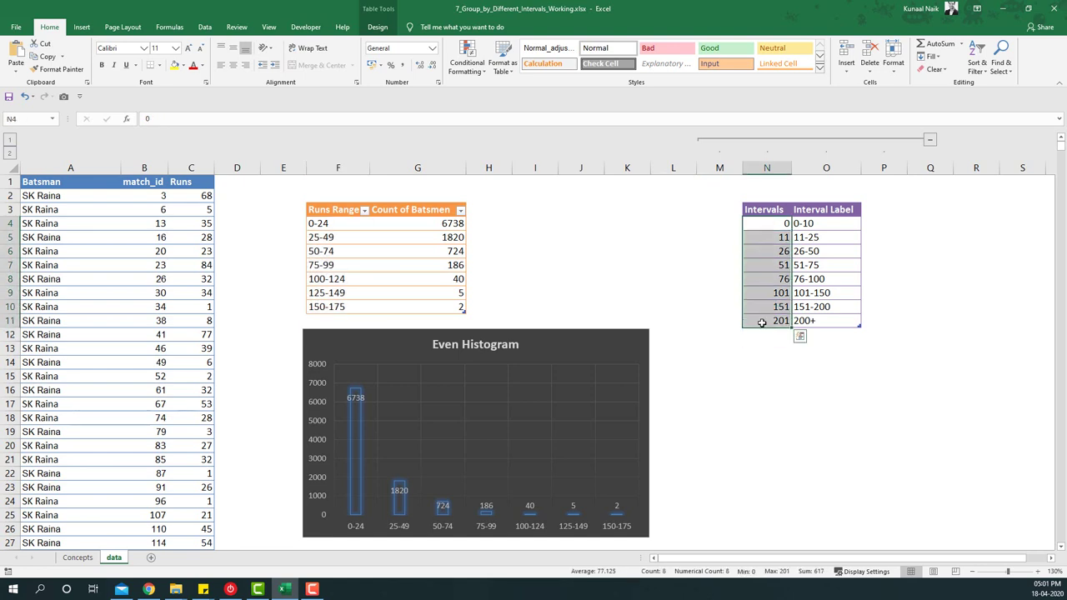
pyautogui.moveTo(821, 224); pyautogui.dragTo(829, 320)
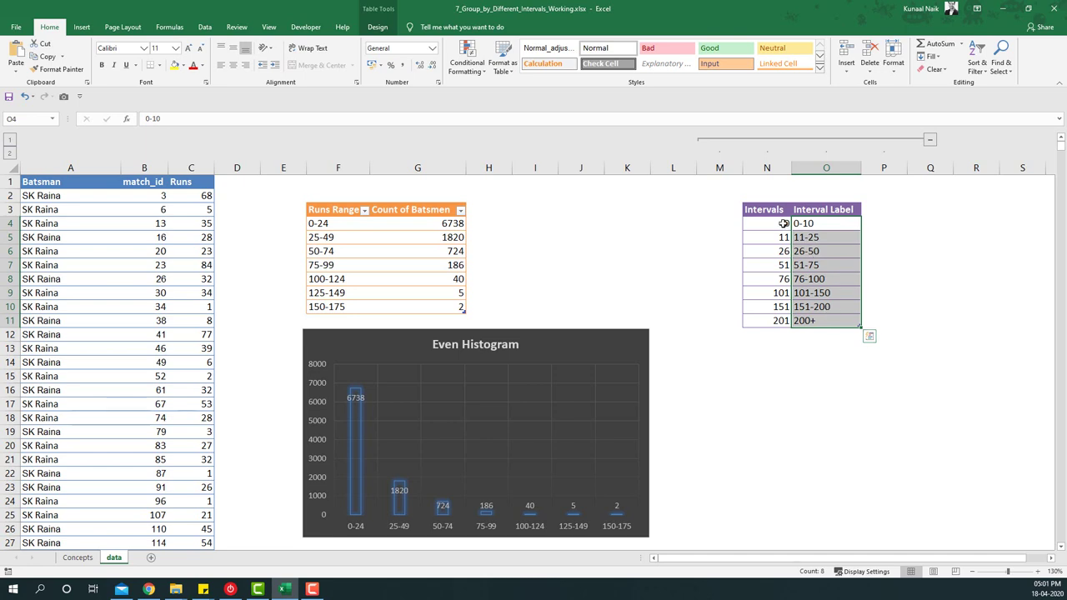
pyautogui.moveTo(765, 210); pyautogui.dragTo(777, 320)
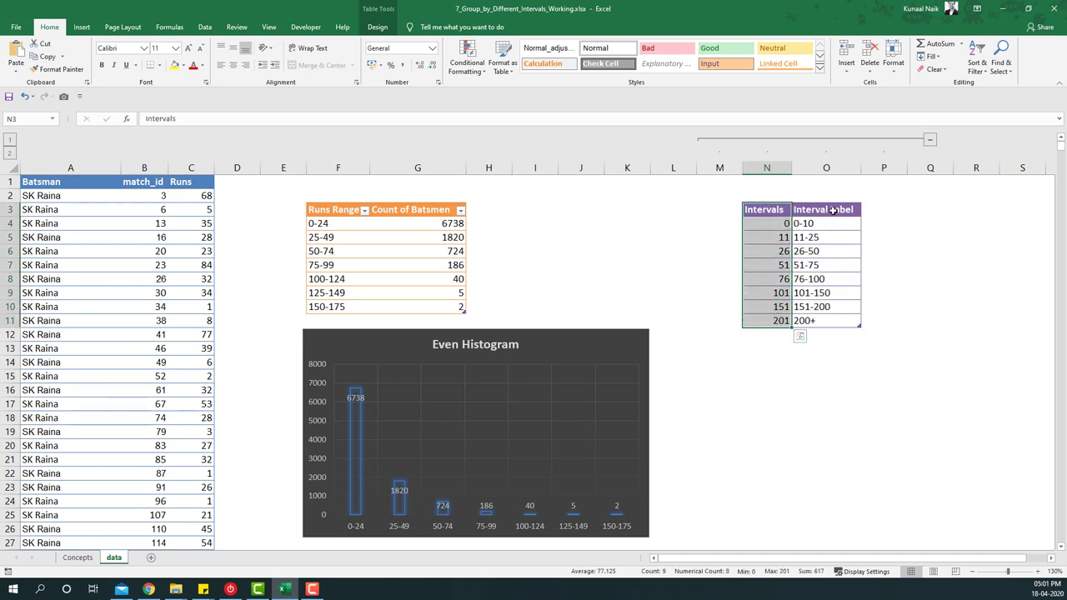
pyautogui.moveTo(832, 210); pyautogui.dragTo(828, 324)
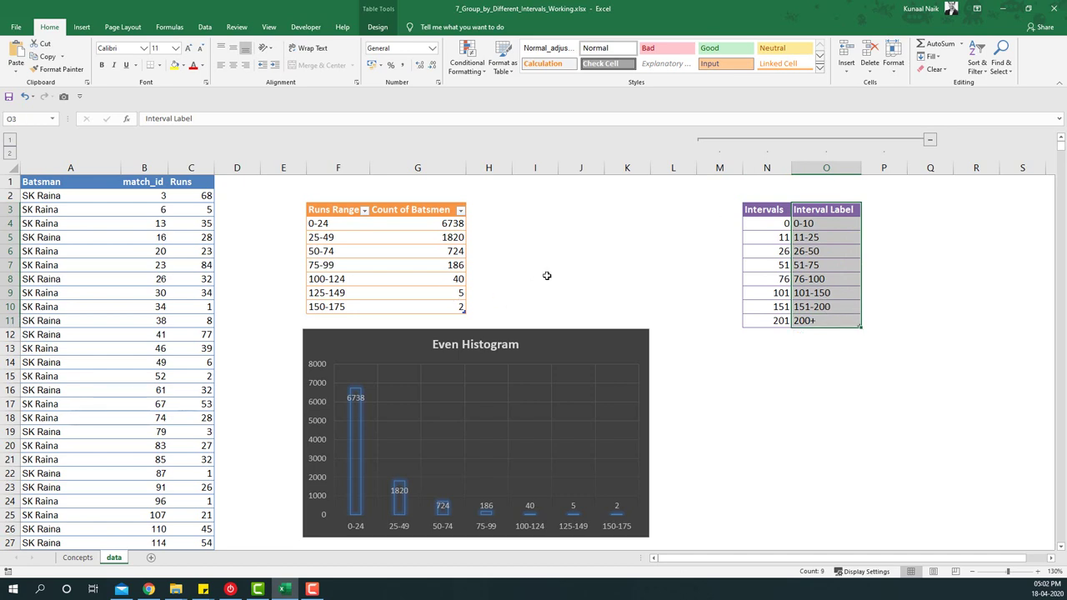
pyautogui.click(773, 225)
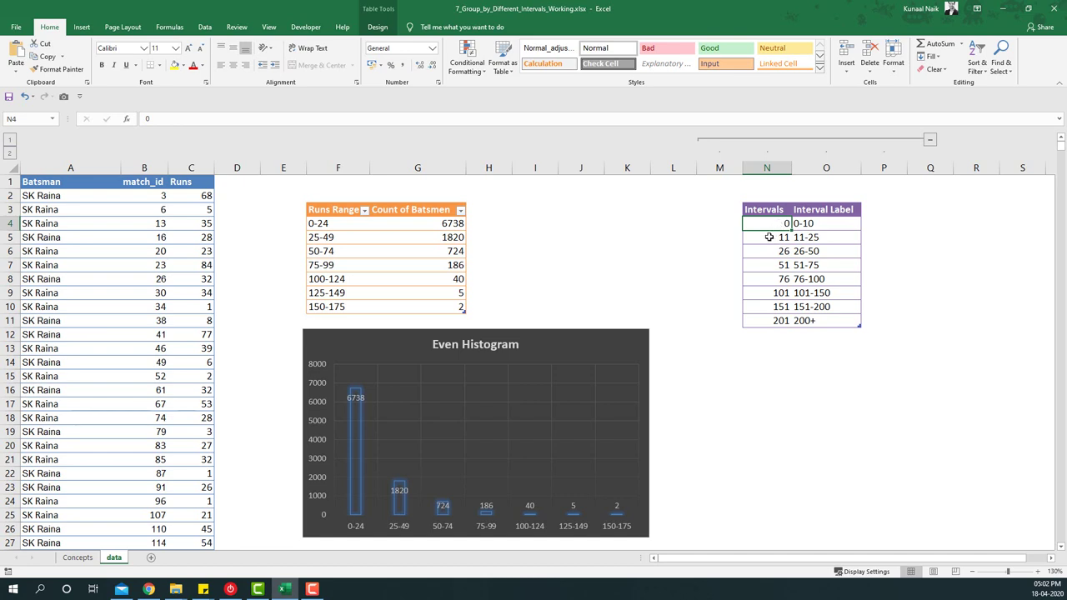
pyautogui.click(768, 238)
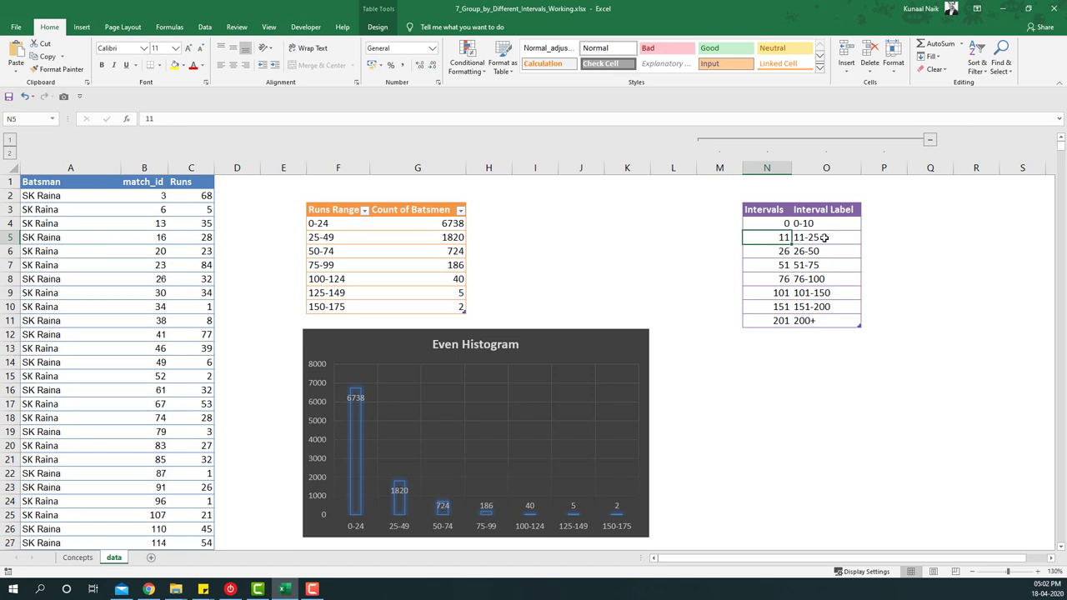
pyautogui.click(812, 238)
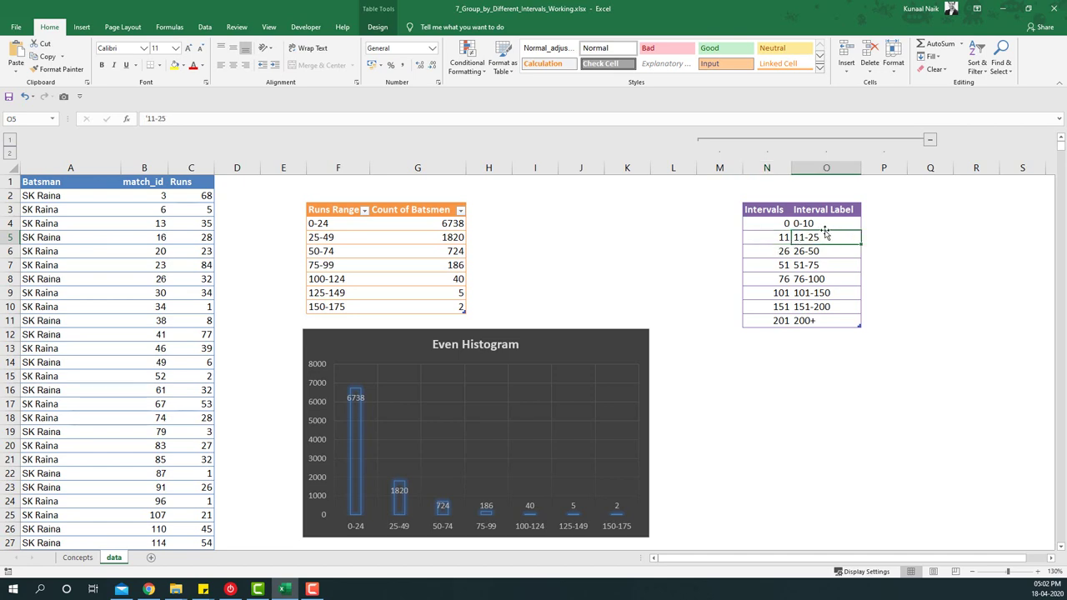
pyautogui.click(782, 250)
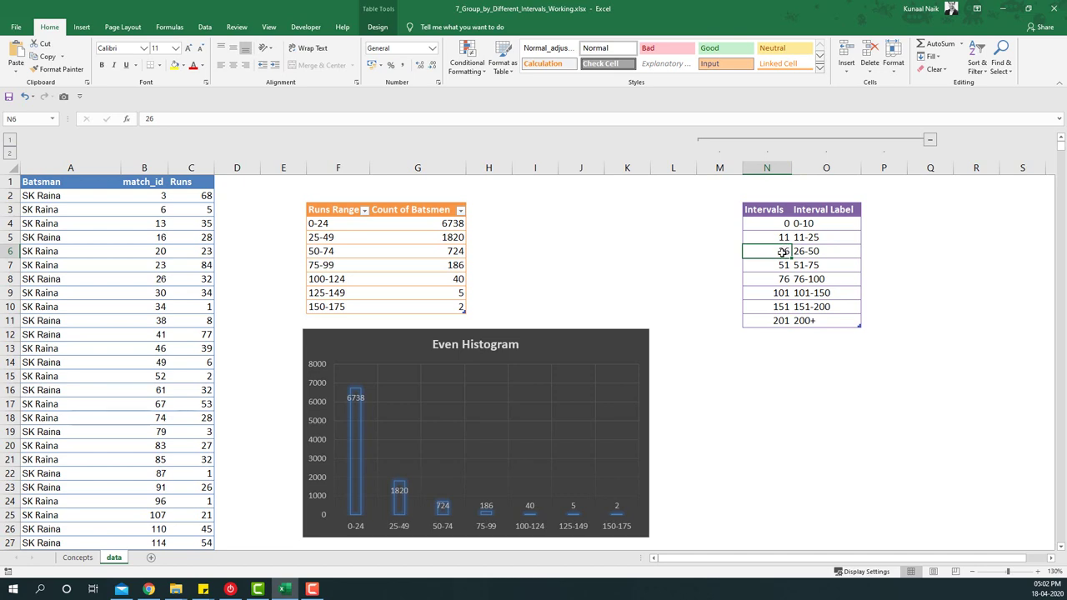
pyautogui.click(774, 324)
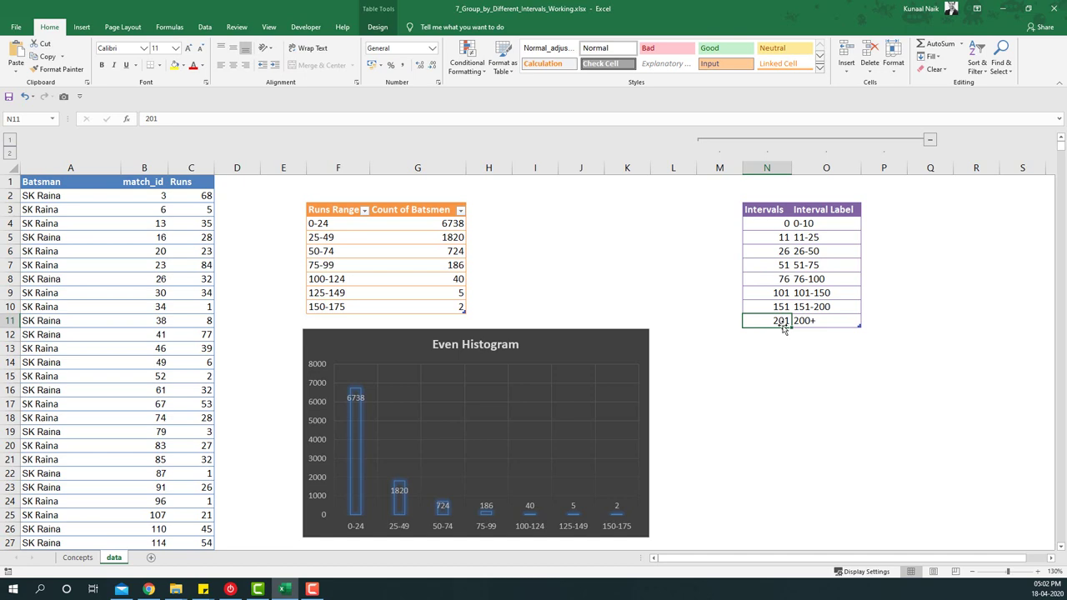
pyautogui.click(829, 308)
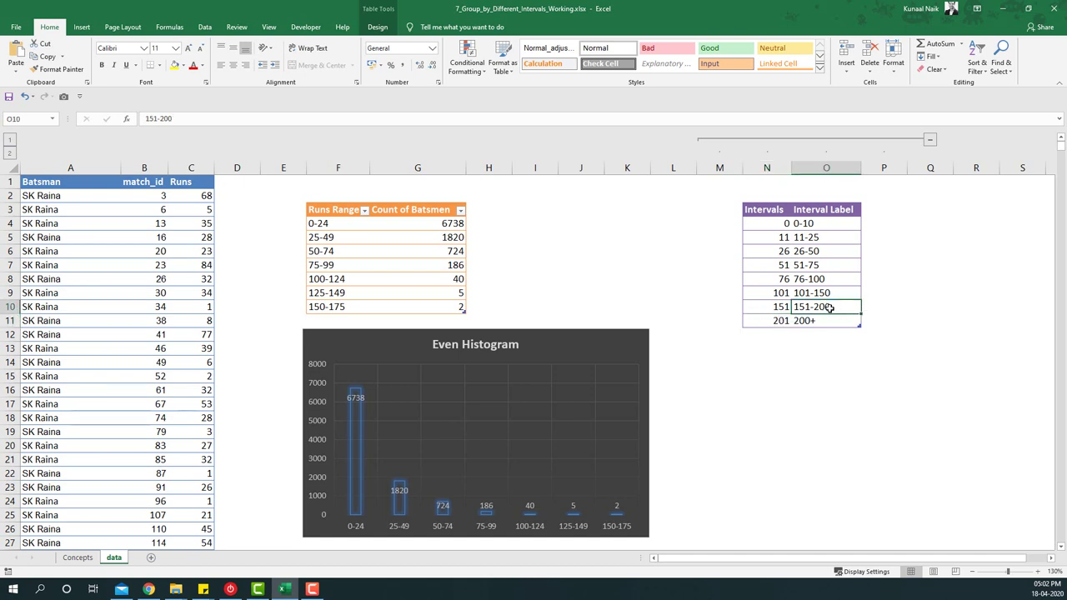
pyautogui.click(776, 323)
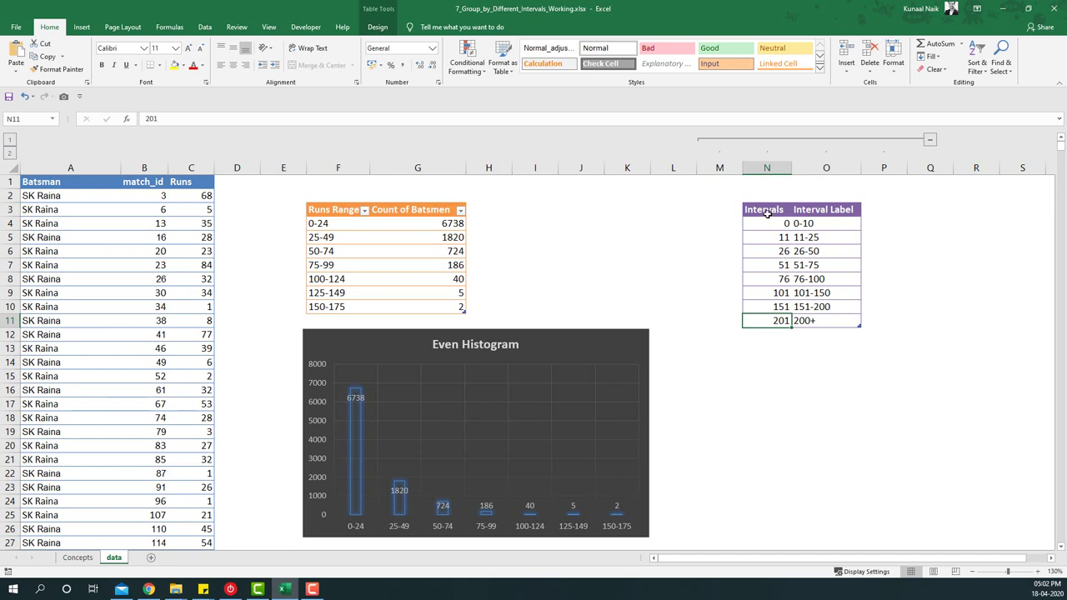
pyautogui.moveTo(767, 214); pyautogui.dragTo(825, 321)
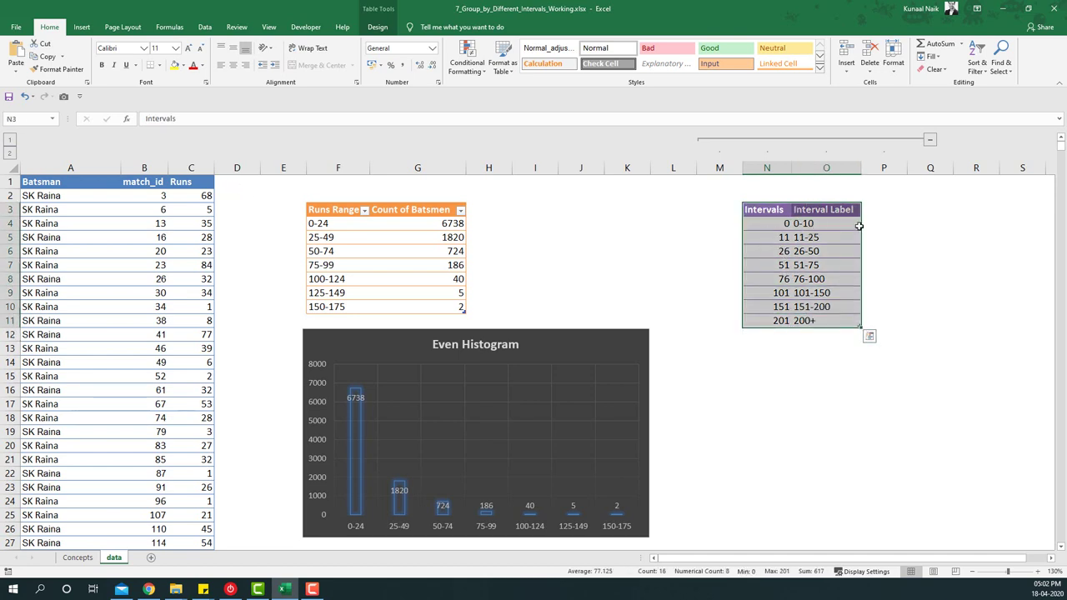
# Add an 'Interval' column header in cell D1.
pyautogui.click(236, 185)
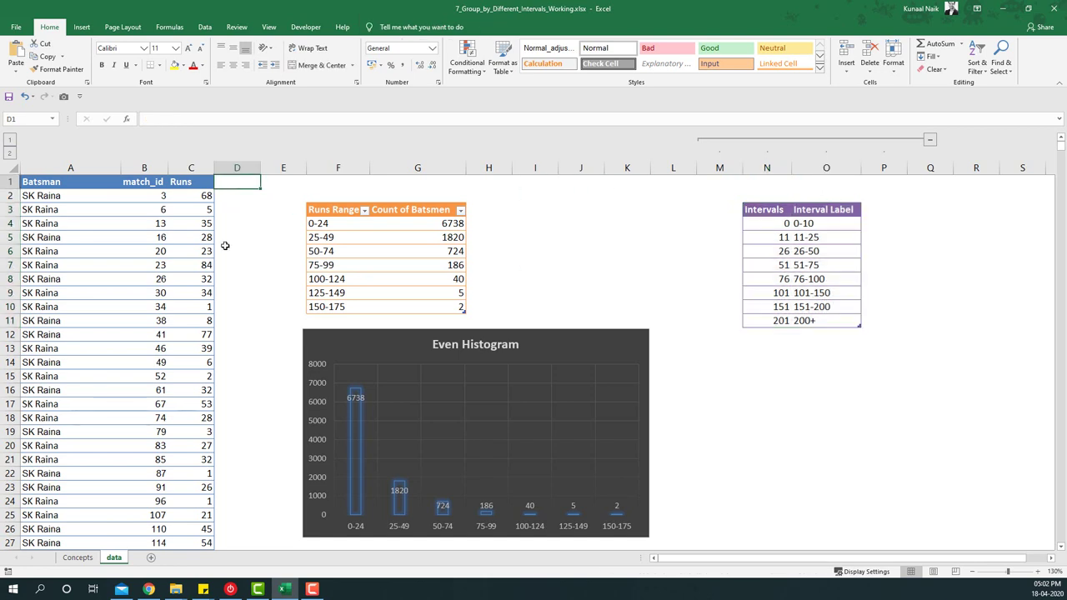
pyautogui.write('Interv')
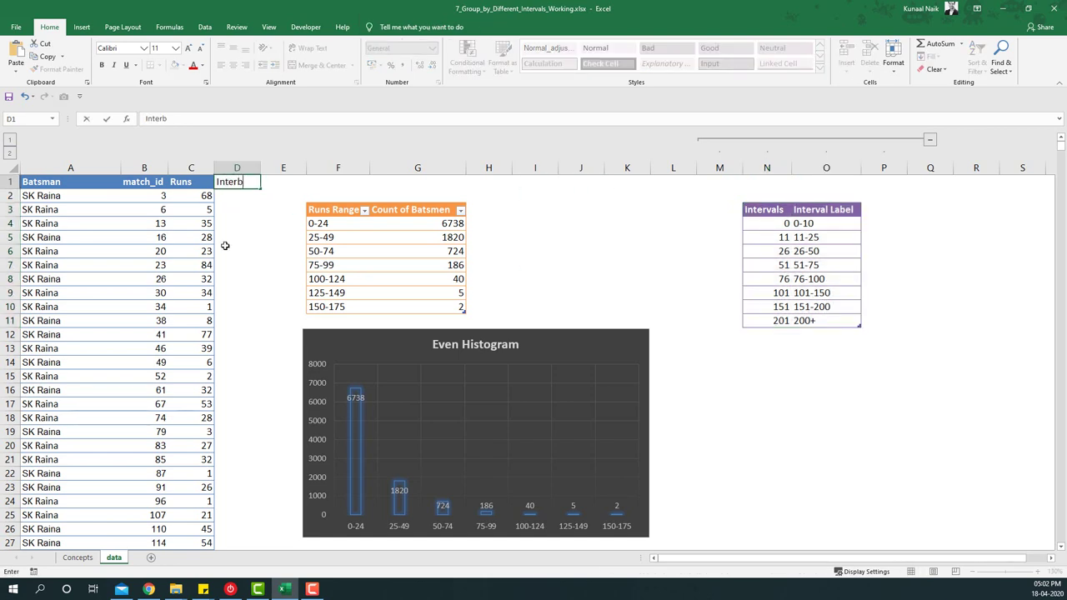
pyautogui.write('al')
pyautogui.press('Return')
pyautogui.write('=v')
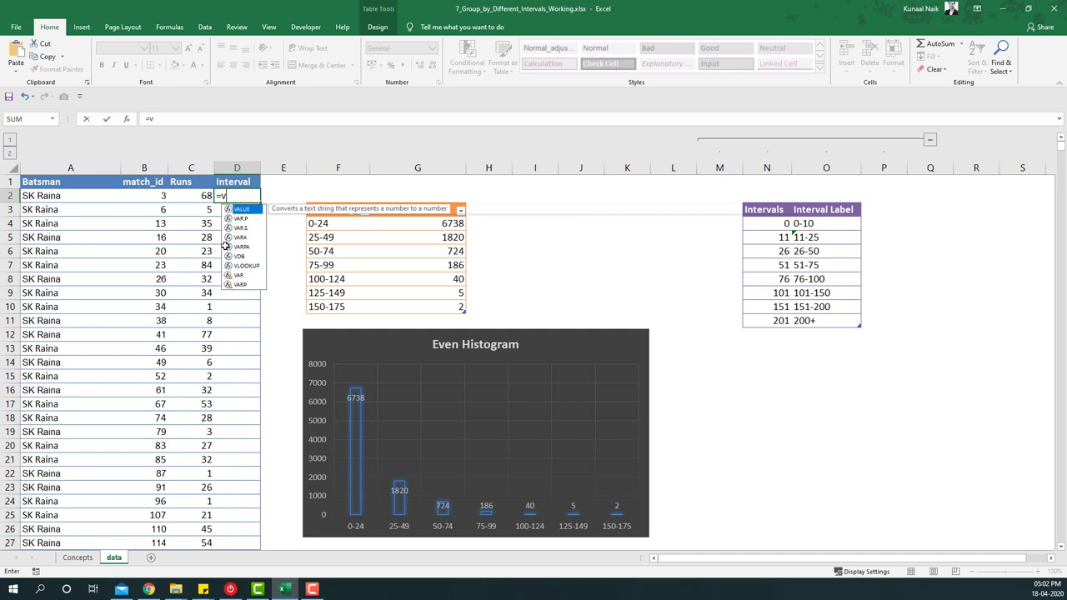
pyautogui.write('l')
pyautogui.press('Tab')
pyautogui.press('Left')
pyautogui.press('Left')
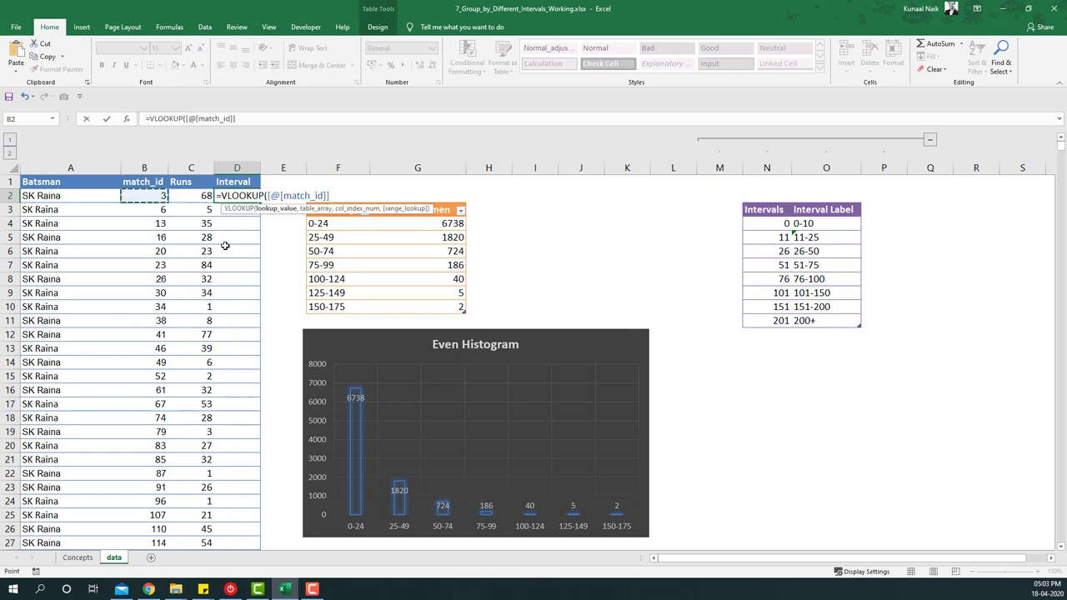
pyautogui.press('Right')
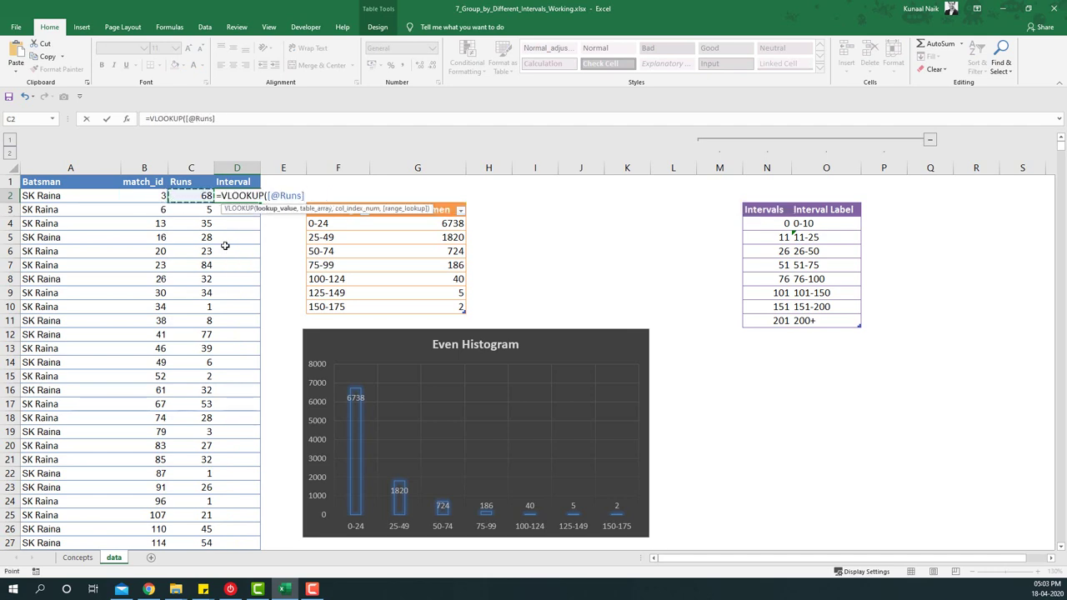
pyautogui.write(',')
pyautogui.moveTo(783, 224); pyautogui.dragTo(819, 308)
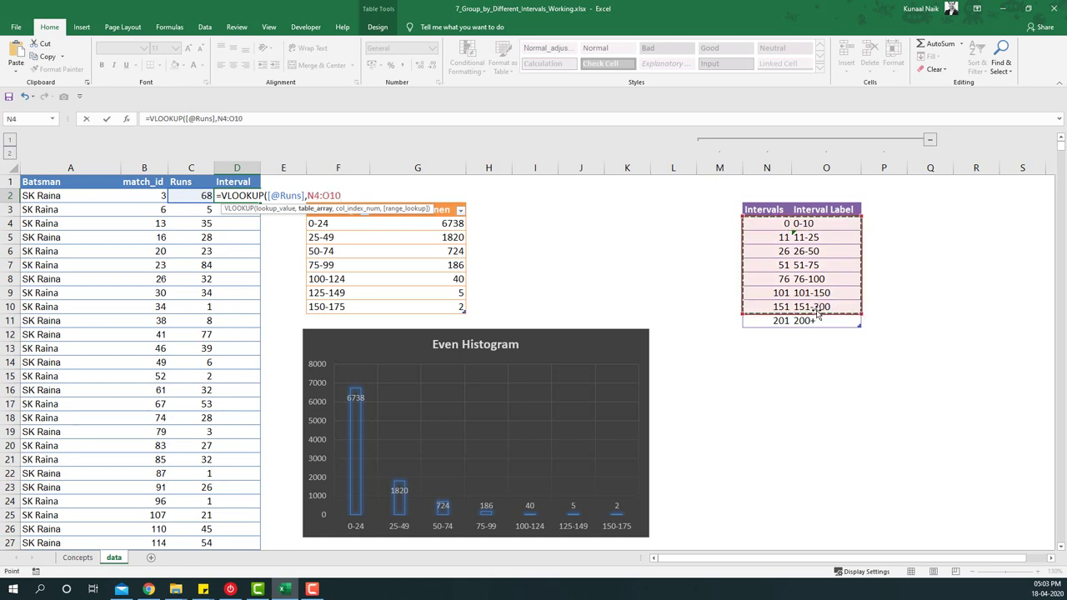
pyautogui.moveTo(775, 231); pyautogui.dragTo(854, 324)
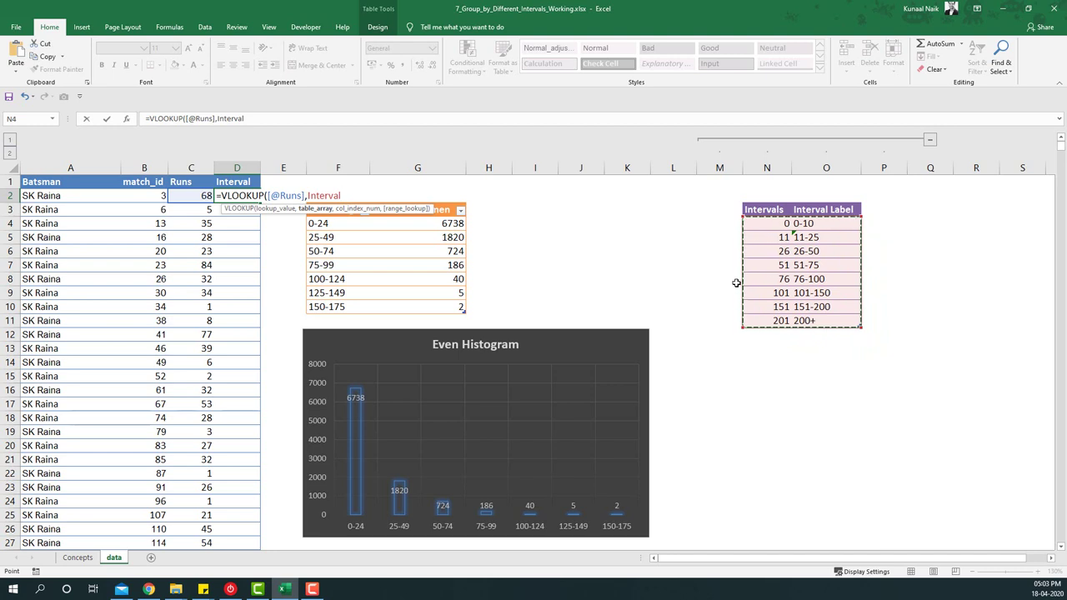
pyautogui.write(',')
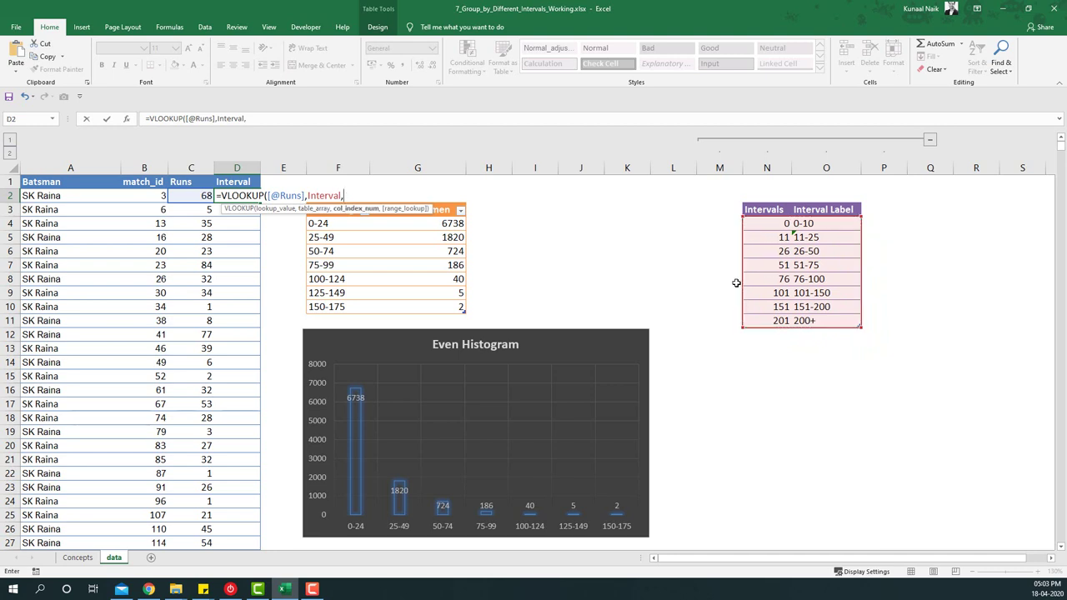
pyautogui.write('2,')
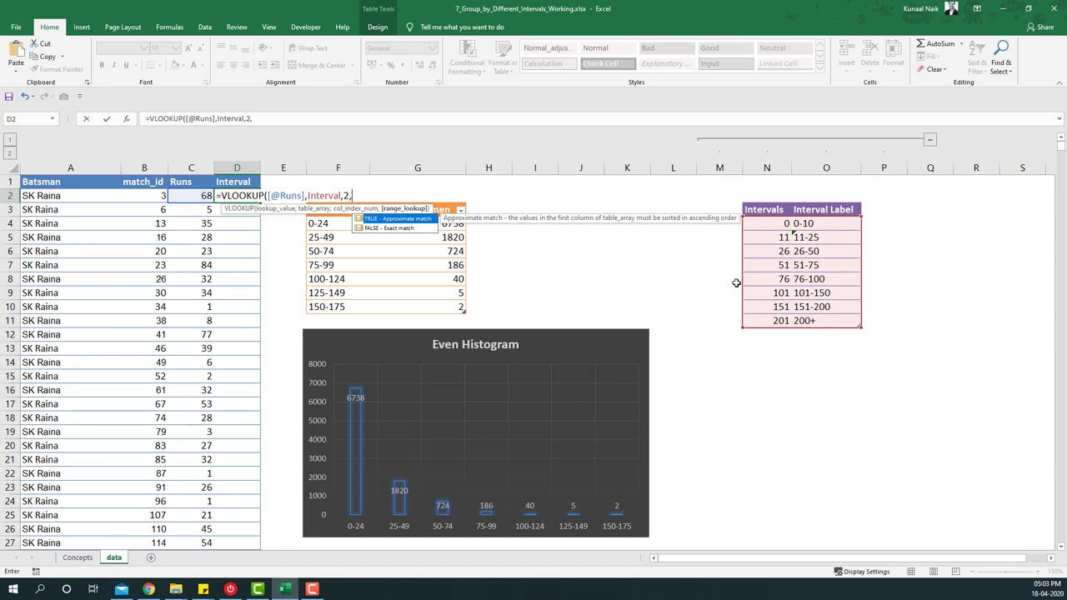
pyautogui.press('Tab')
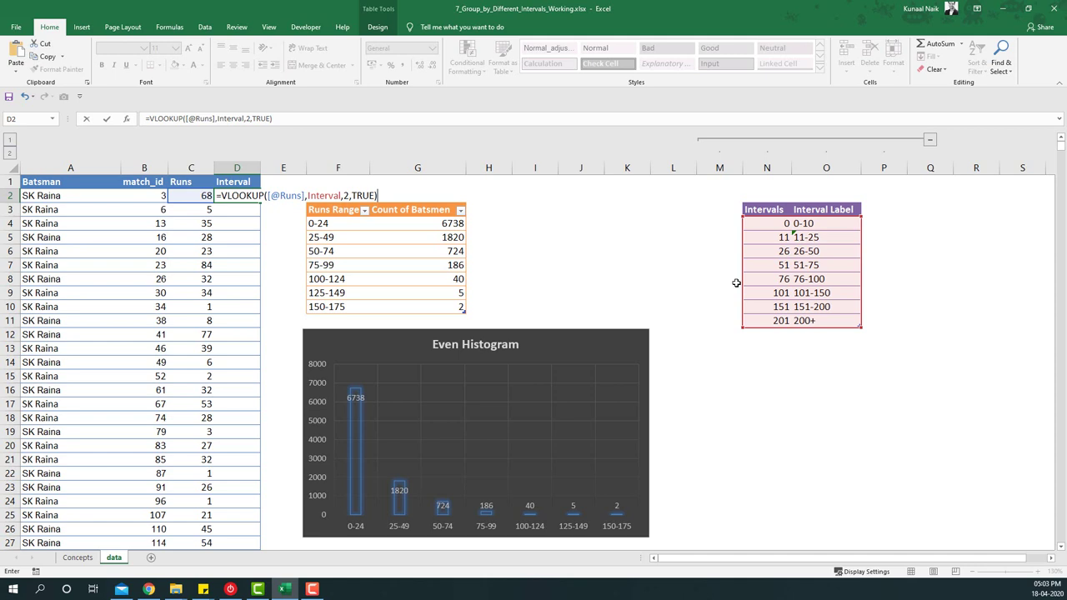
pyautogui.press('Return')
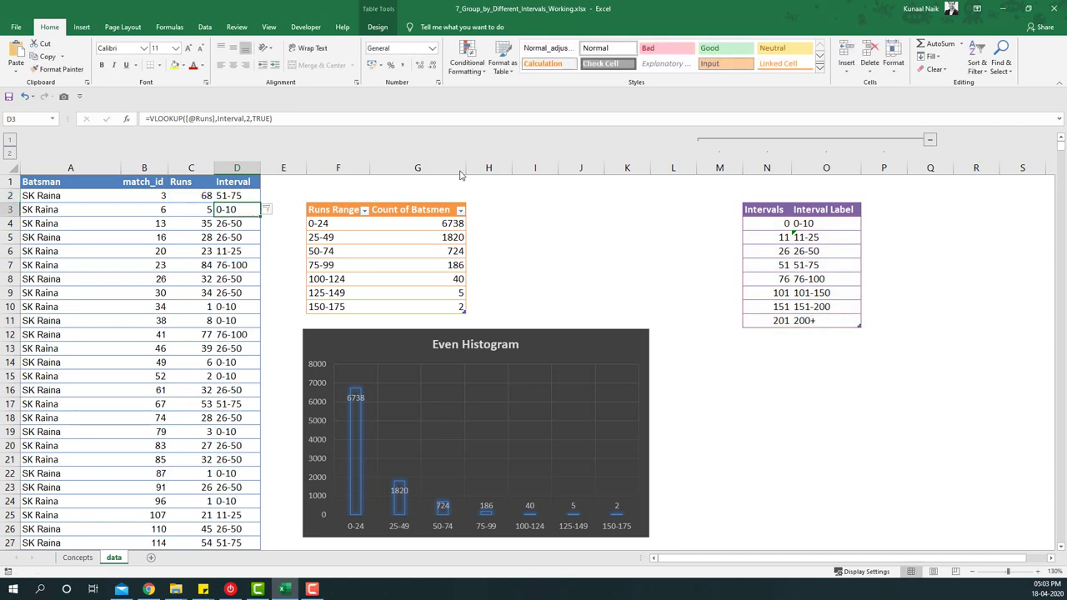
pyautogui.click(195, 195)
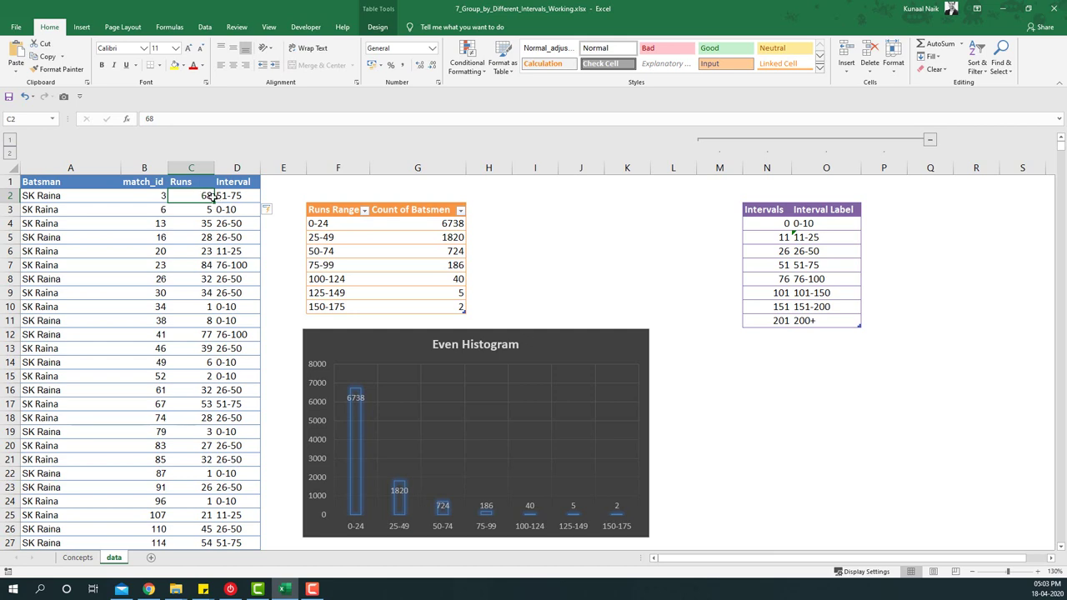
pyautogui.click(817, 265)
pyautogui.moveTo(818, 264)
pyautogui.mouseDown()
pyautogui.moveTo(775, 264)
pyautogui.moveTo(764, 280)
pyautogui.mouseUp()
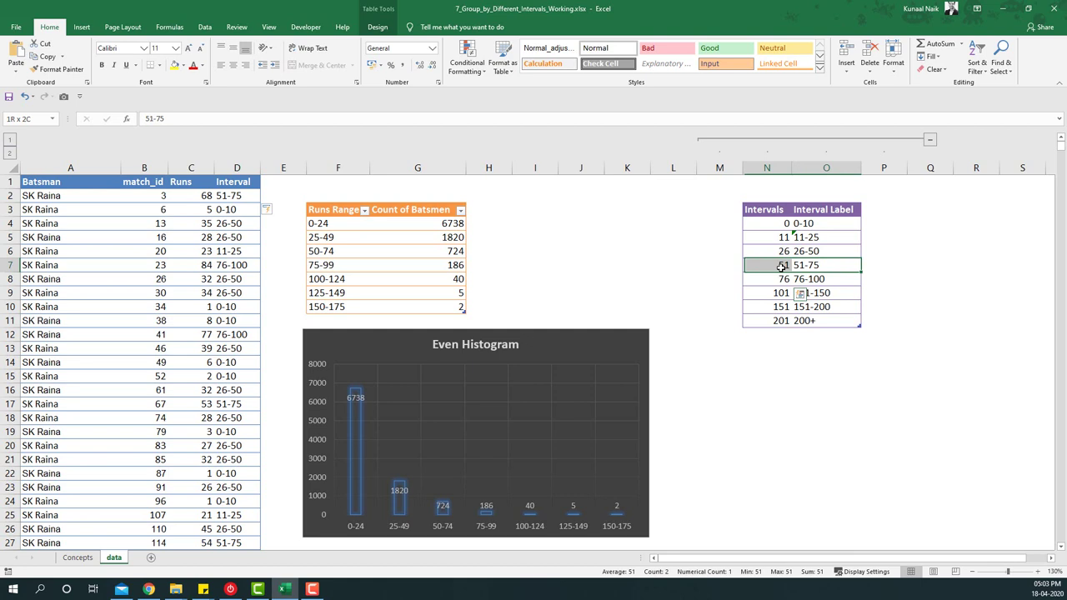
pyautogui.click(810, 266)
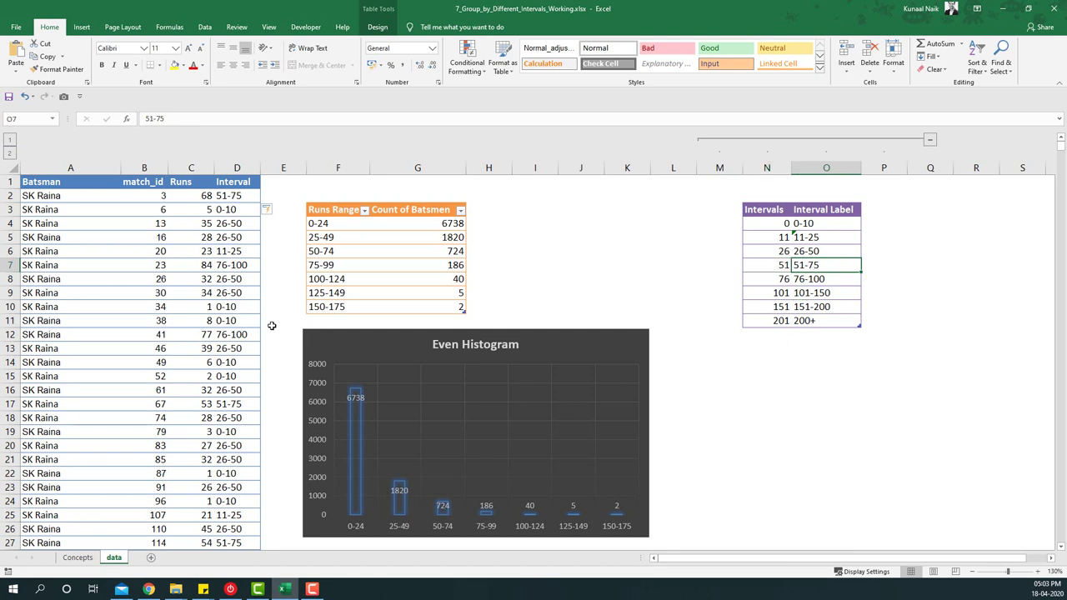
pyautogui.moveTo(157, 250); pyautogui.dragTo(227, 250)
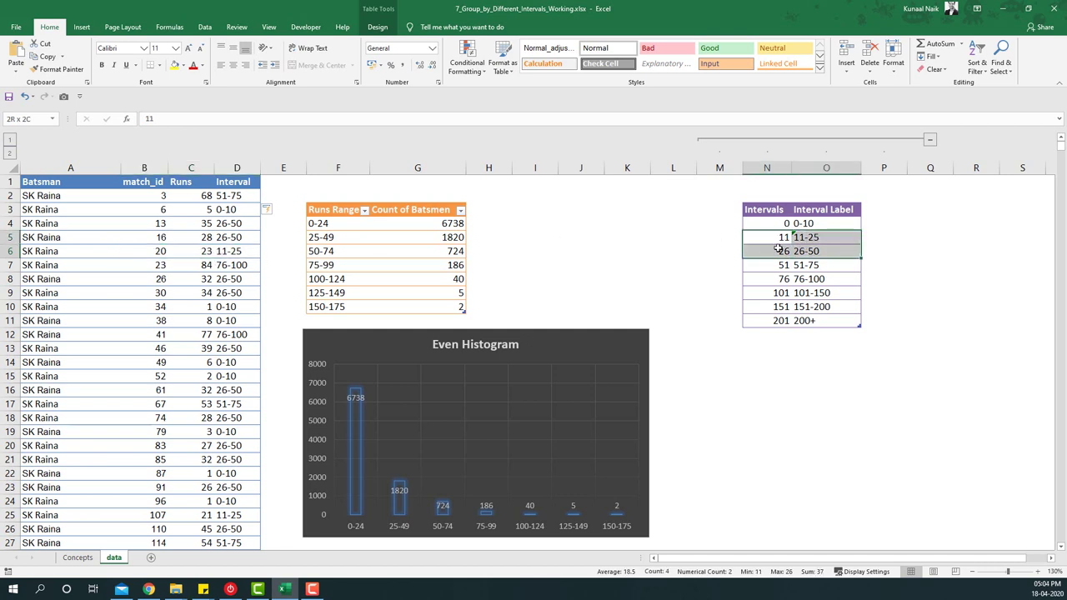
pyautogui.moveTo(778, 236); pyautogui.dragTo(779, 251)
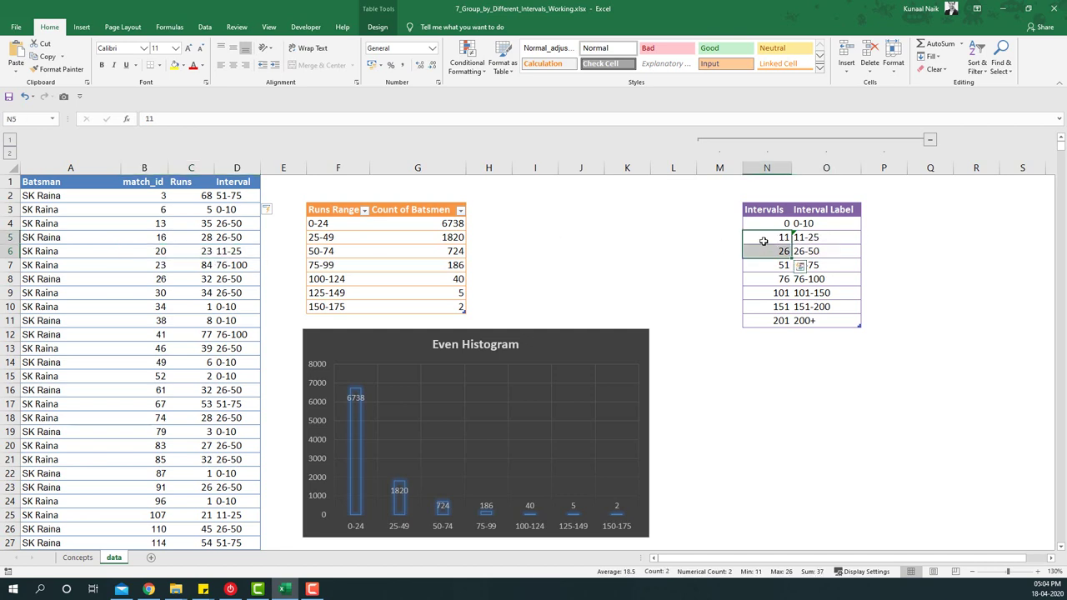
pyautogui.click(829, 240)
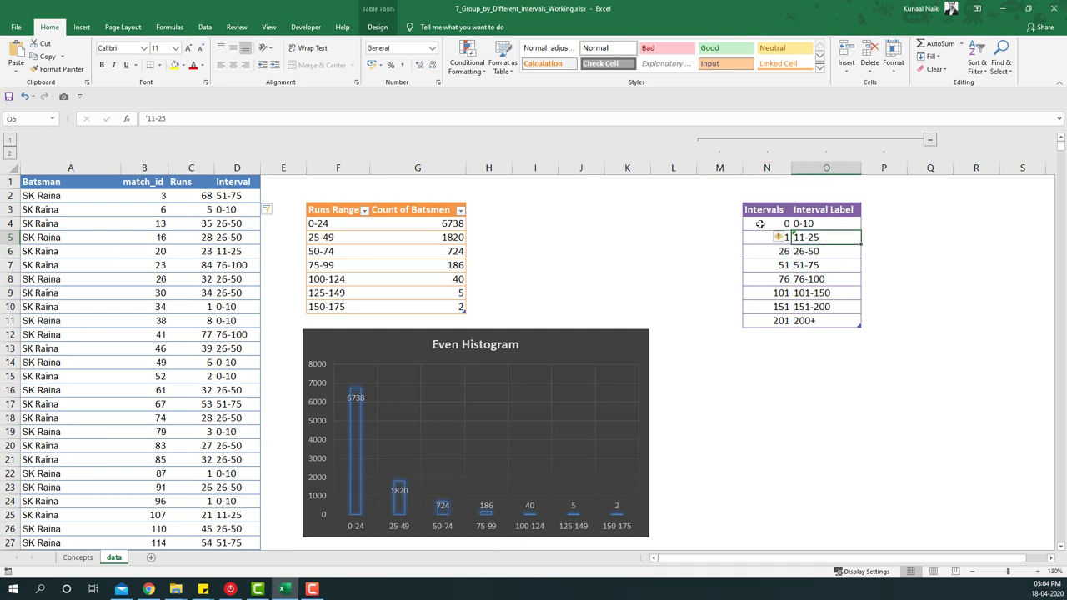
pyautogui.moveTo(762, 220); pyautogui.dragTo(800, 321)
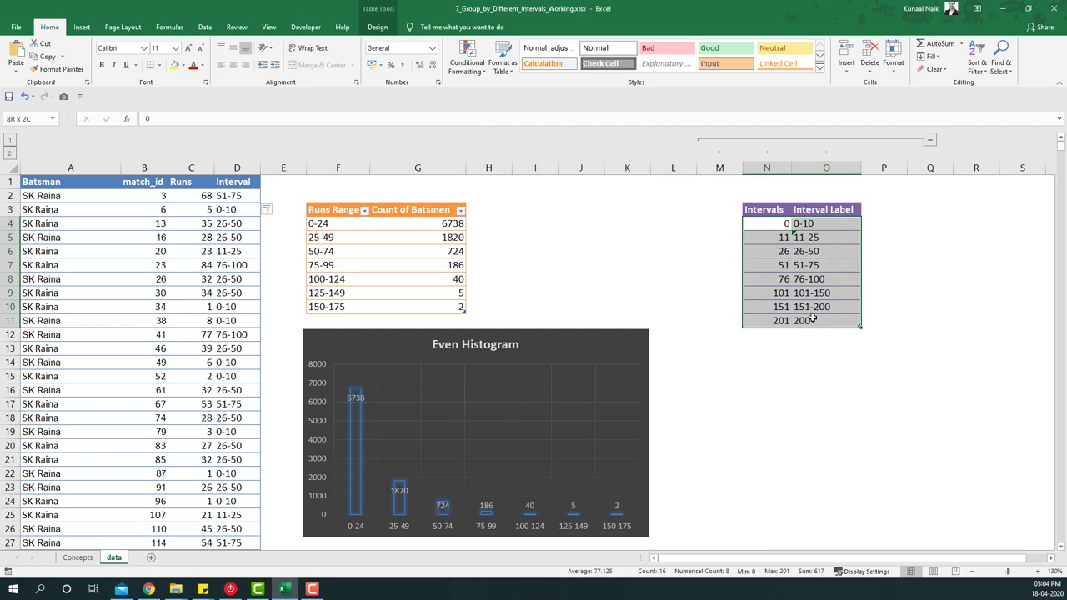
pyautogui.click(776, 228)
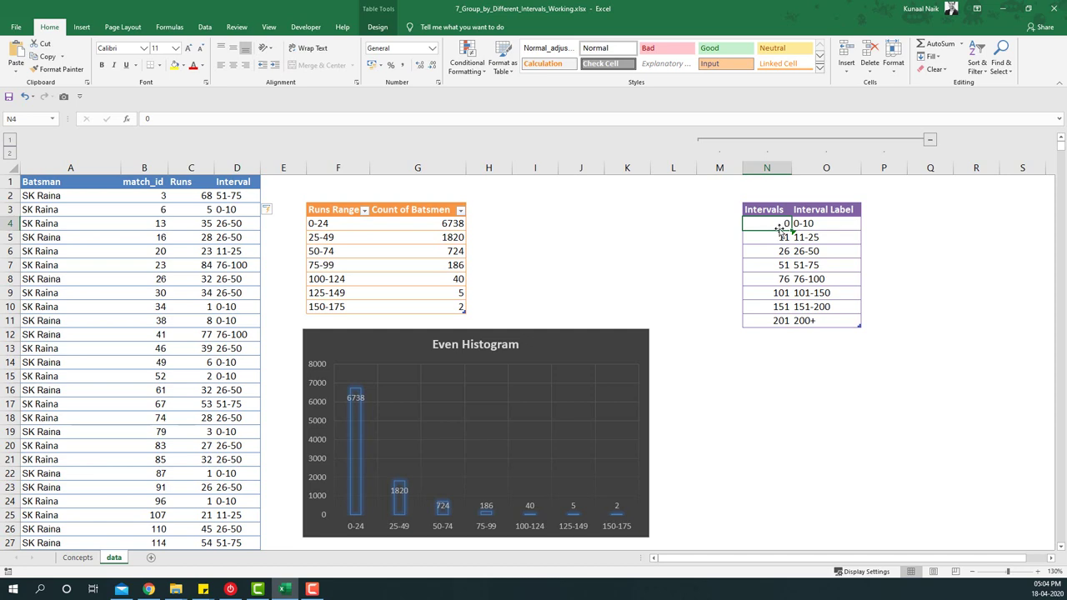
pyautogui.moveTo(771, 238); pyautogui.dragTo(802, 237)
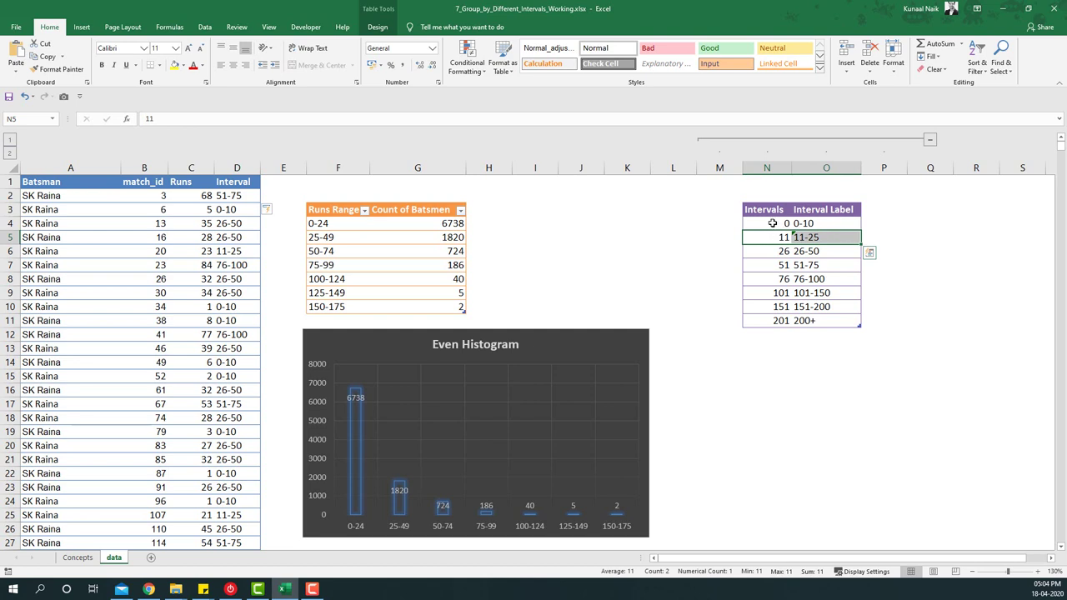
pyautogui.click(778, 223)
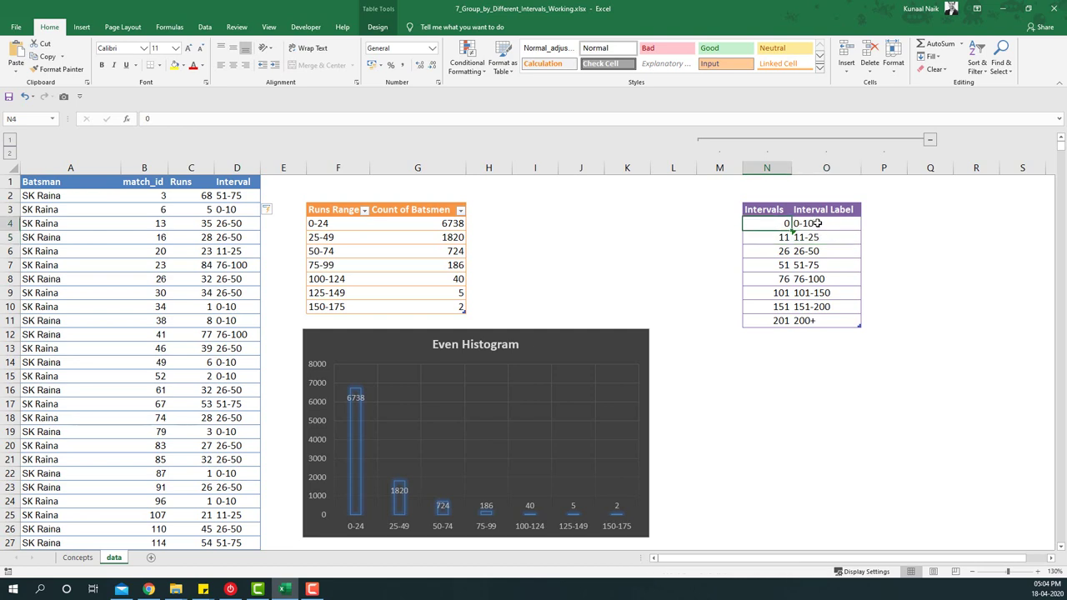
pyautogui.click(770, 237)
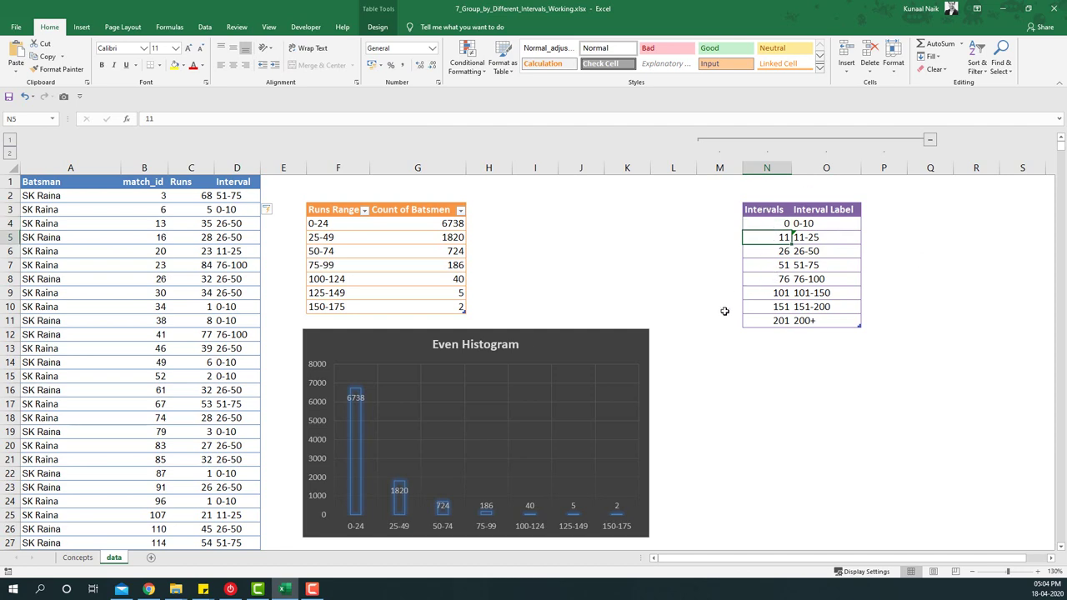
pyautogui.click(143, 292)
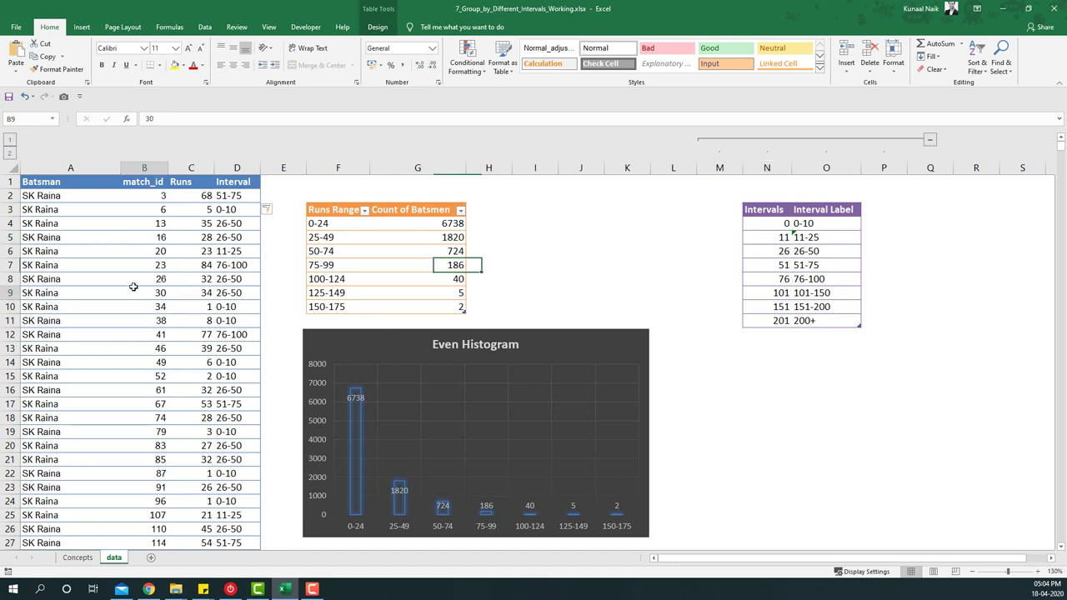
# Insert a PivotTable on a new sheet with Interval as rows and Count of Batsman as values.
pyautogui.click(80, 27)
pyautogui.click(15, 57)
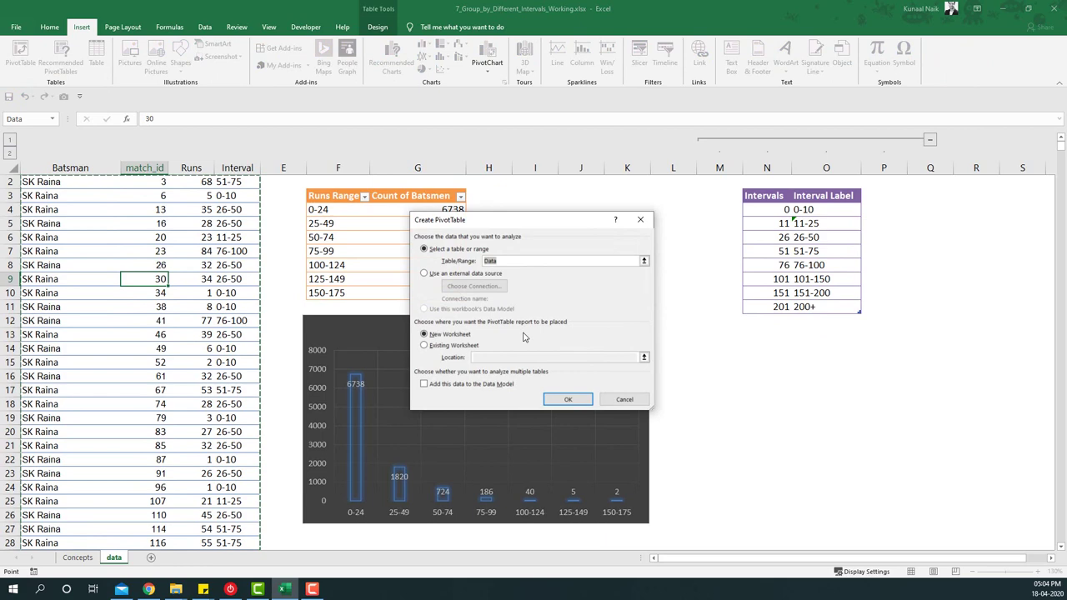
pyautogui.click(567, 401)
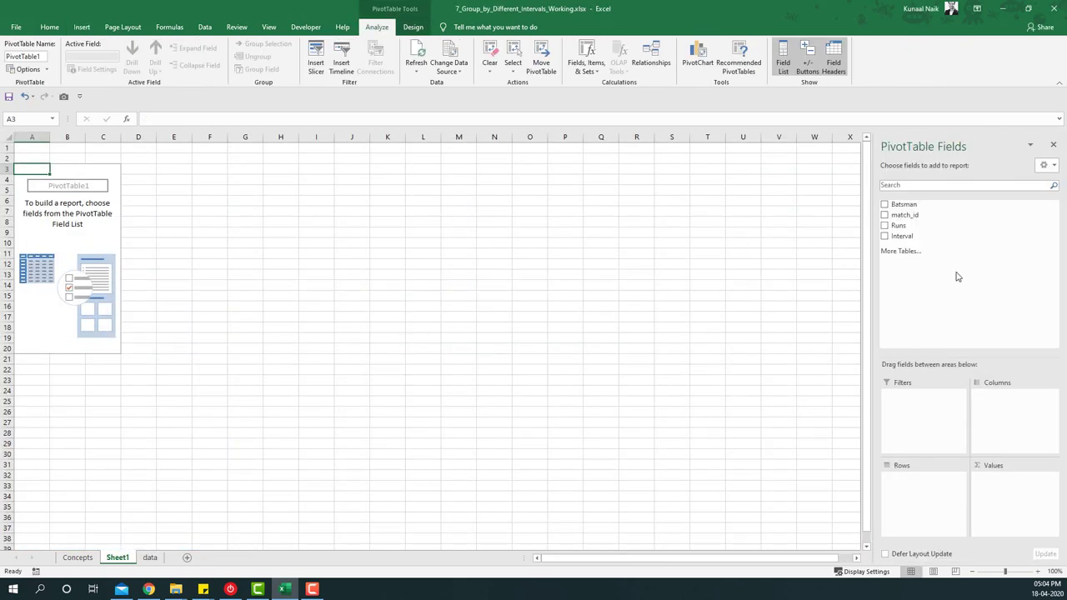
pyautogui.moveTo(934, 238); pyautogui.dragTo(927, 499)
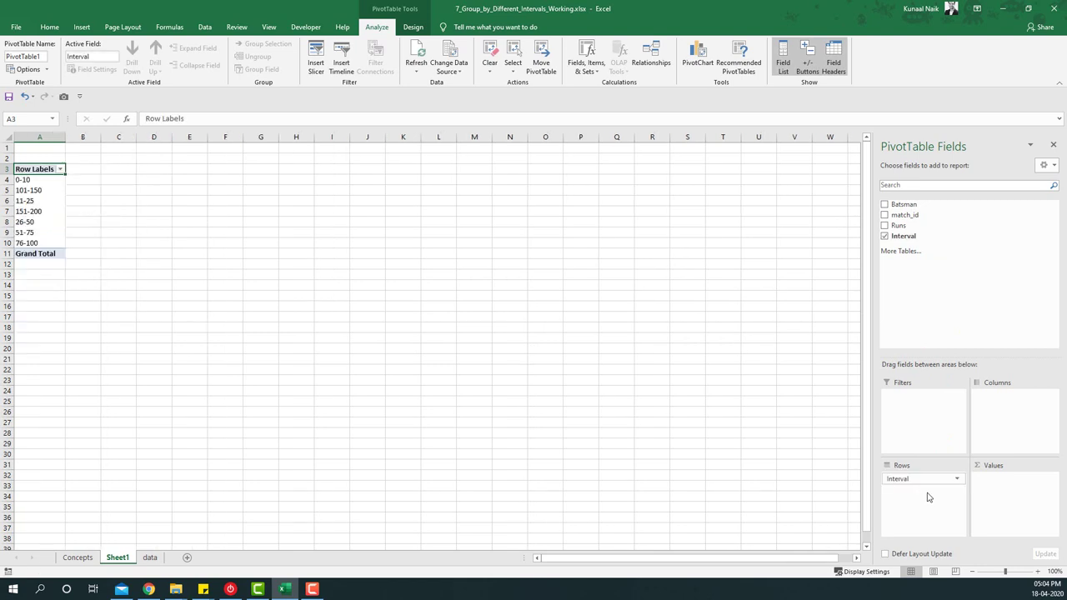
pyautogui.moveTo(911, 205); pyautogui.dragTo(1026, 488)
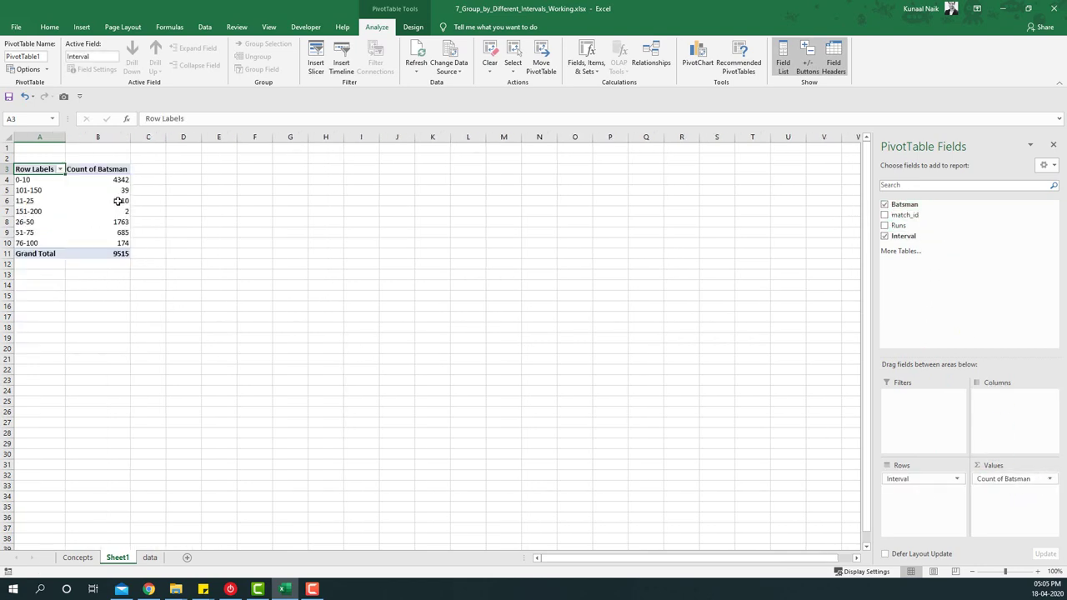
pyautogui.click(1037, 572)
# Sort the pivot's Count of Batsman values from largest to smallest.
pyautogui.click(1038, 572)
pyautogui.click(1038, 572)
pyautogui.click(1038, 571)
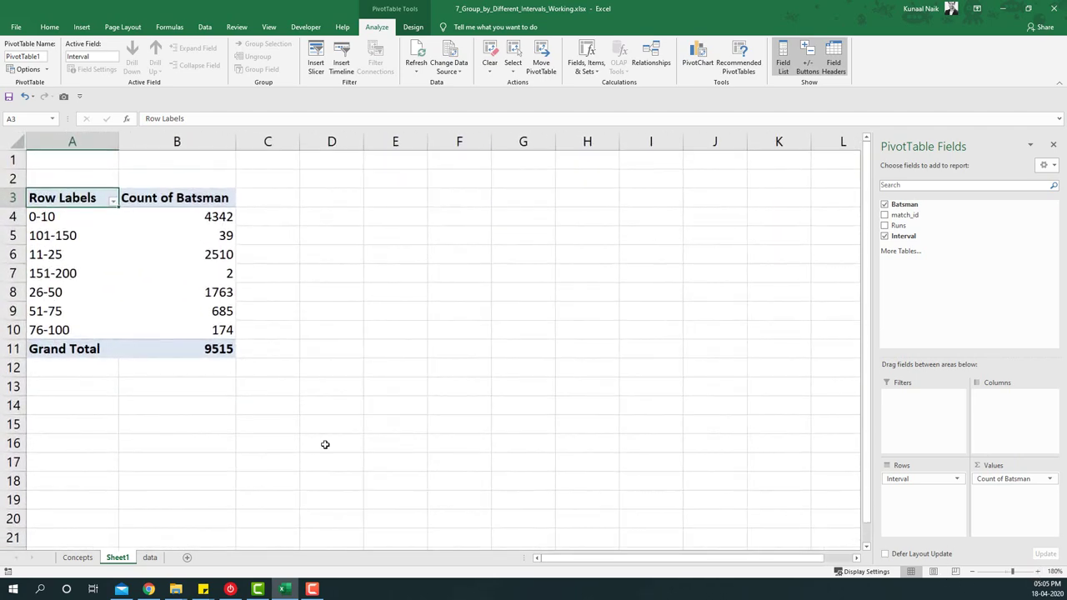
pyautogui.click(204, 223)
pyautogui.rightClick(203, 223)
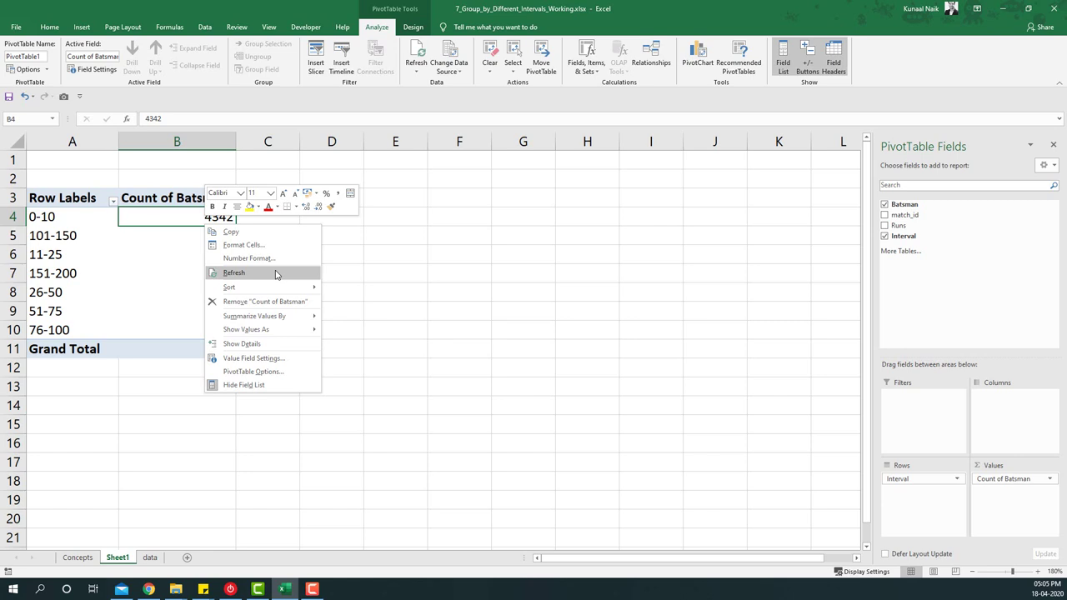
pyautogui.click(353, 298)
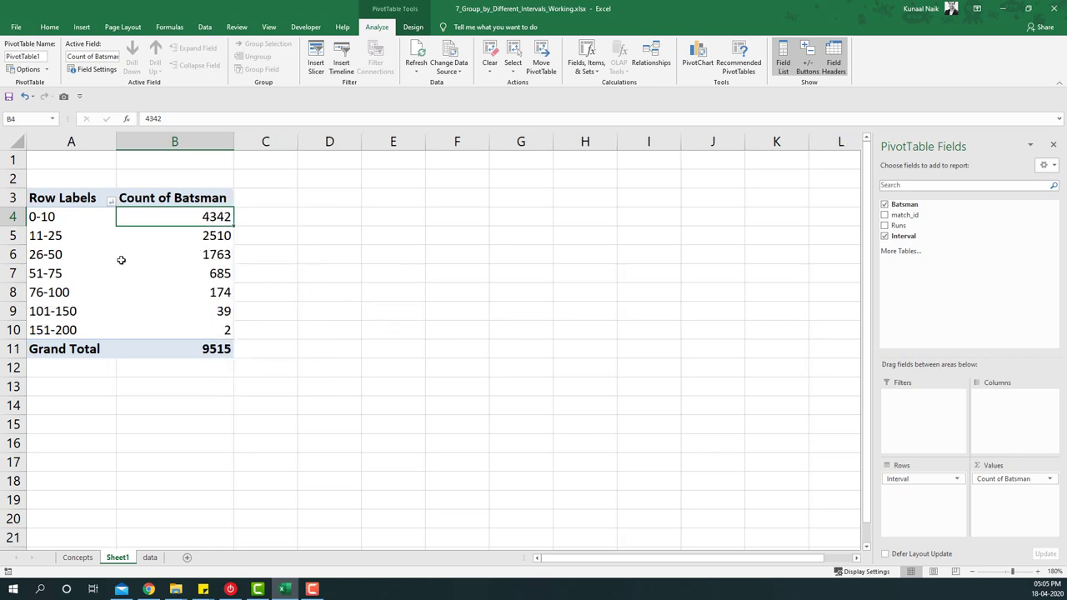
# Review the sorted intervals and their counts, from 0-10 down to 151-200.
pyautogui.click(55, 218)
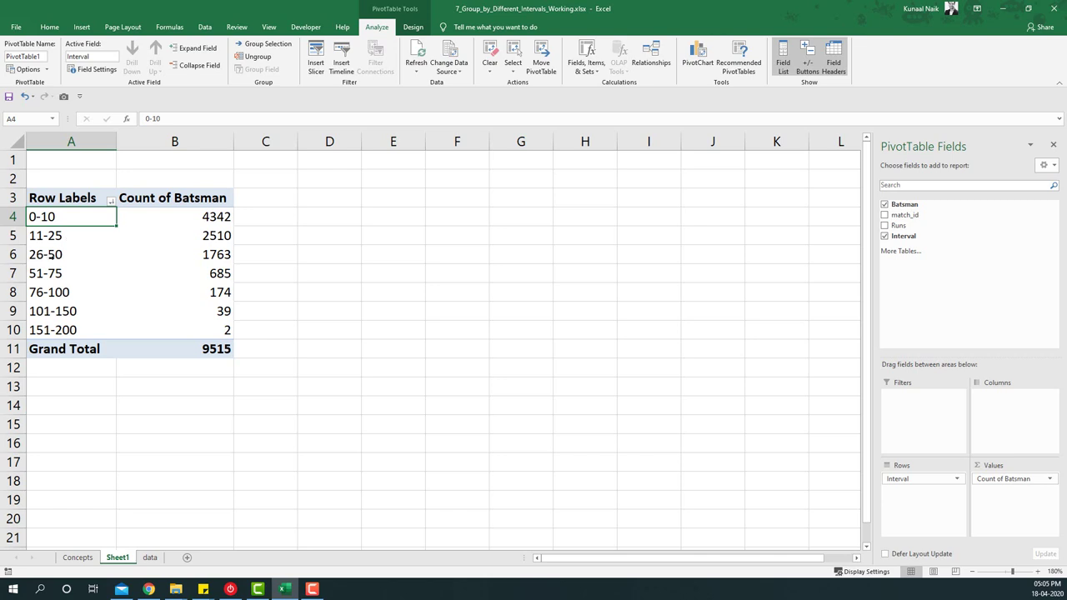
pyautogui.click(44, 292)
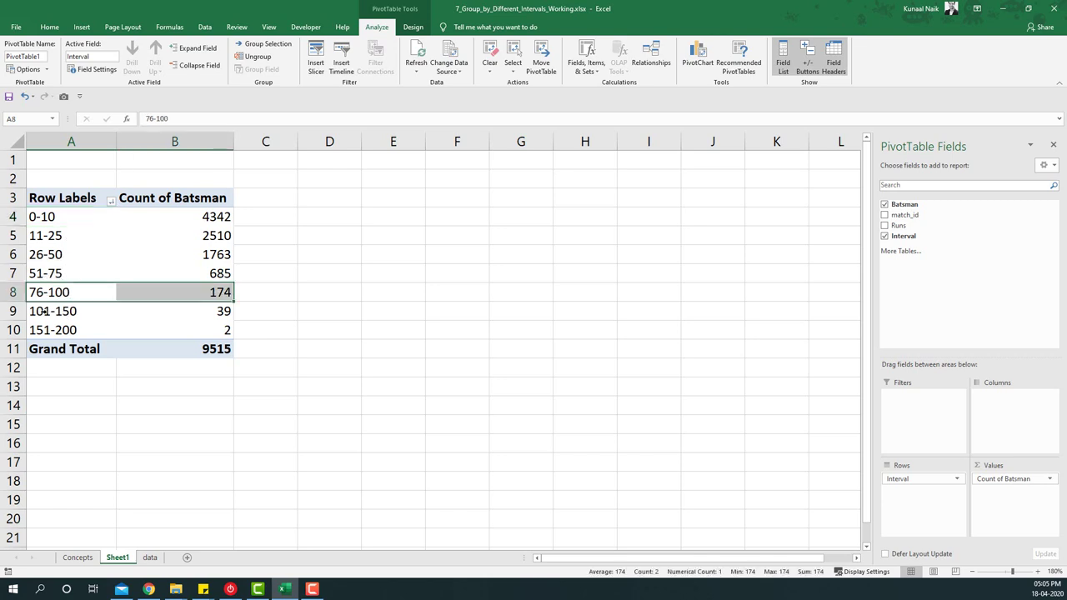
pyautogui.click(43, 311)
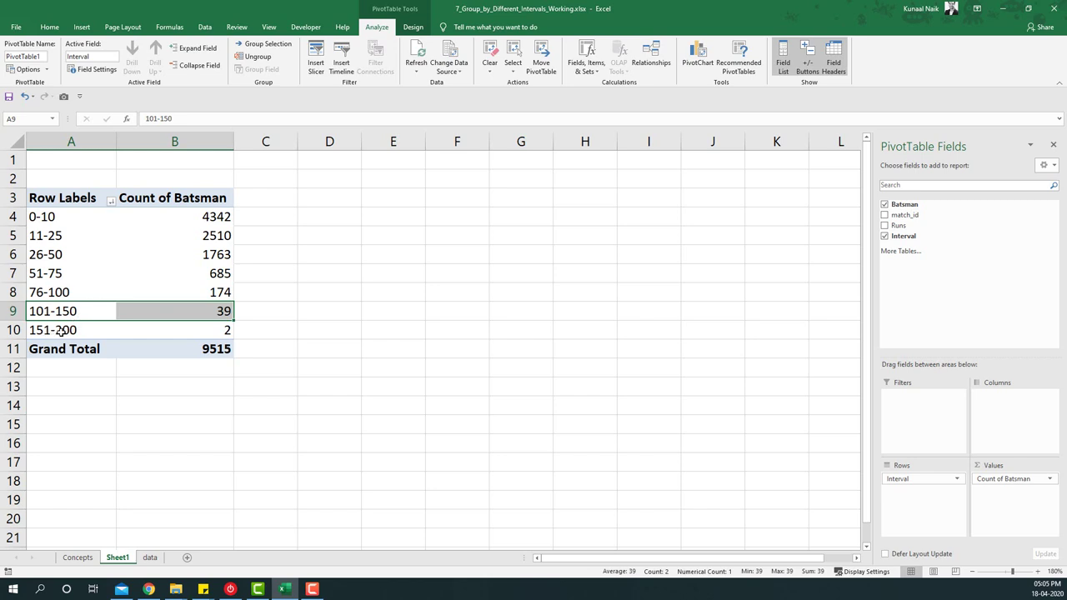
pyautogui.click(62, 330)
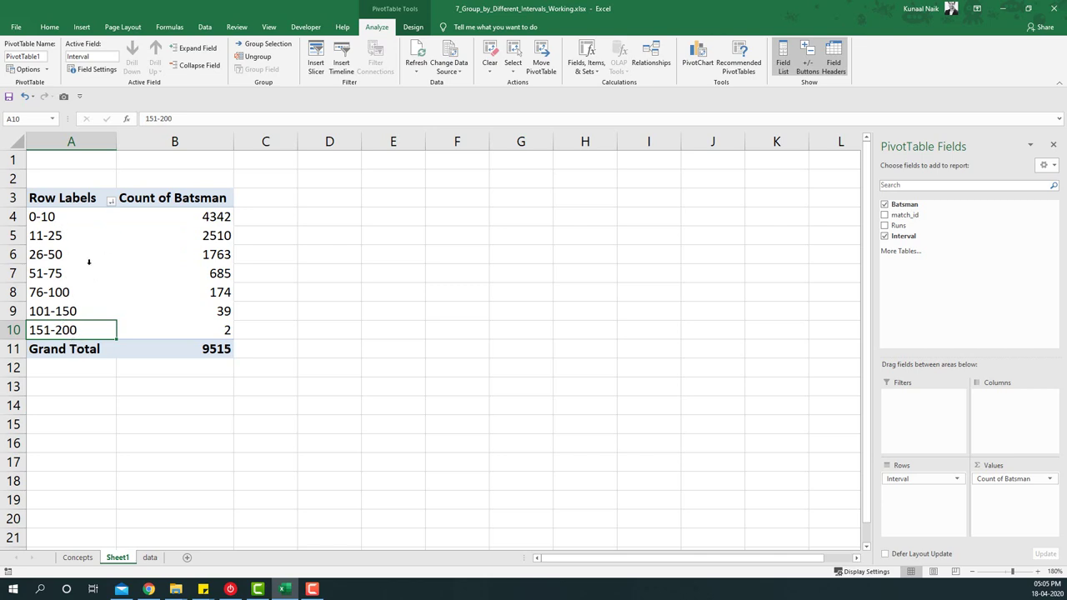
pyautogui.moveTo(159, 219); pyautogui.dragTo(167, 330)
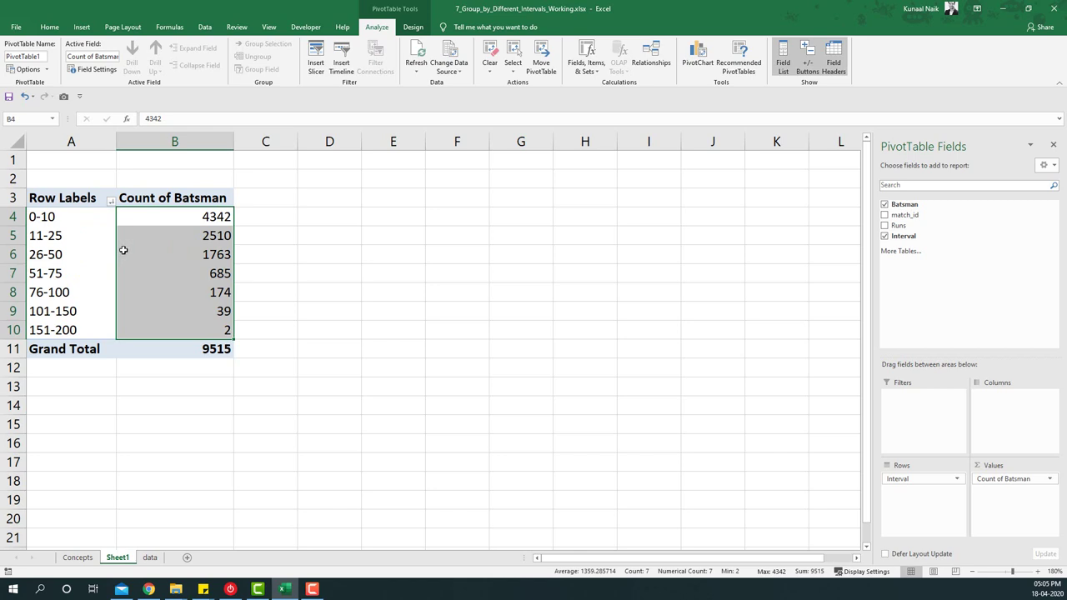
pyautogui.click(72, 257)
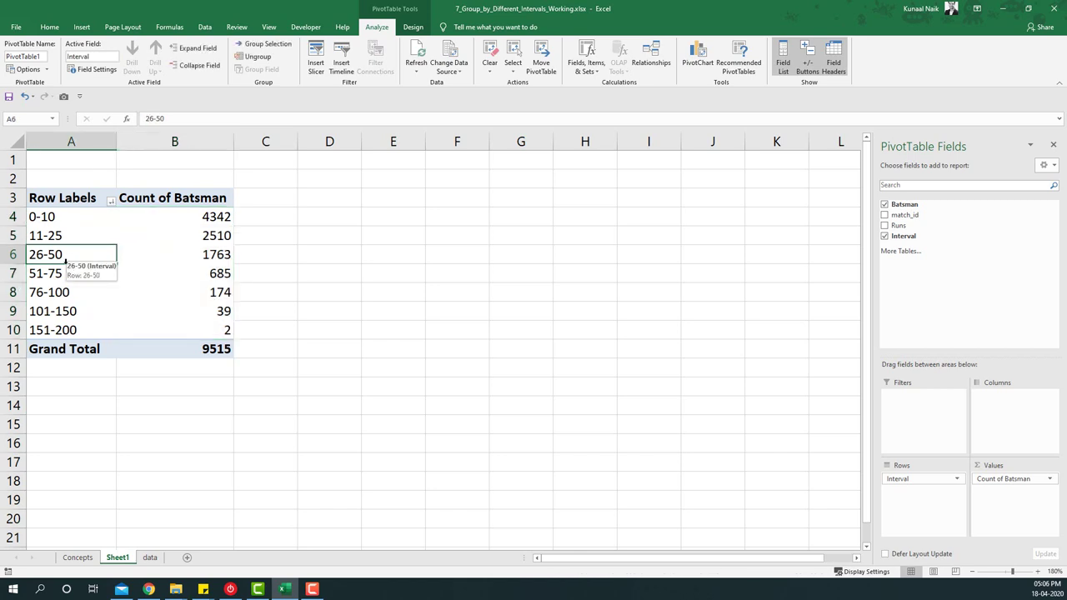
pyautogui.moveTo(60, 263)
pyautogui.mouseDown()
pyautogui.moveTo(60, 239)
pyautogui.moveTo(66, 264)
pyautogui.mouseUp()
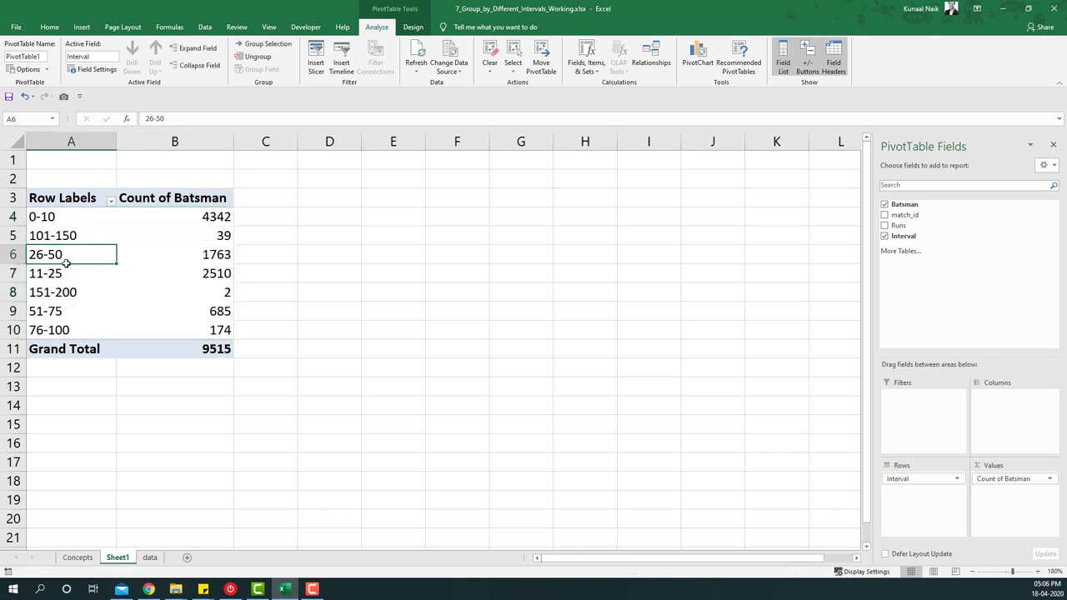
pyautogui.click(68, 237)
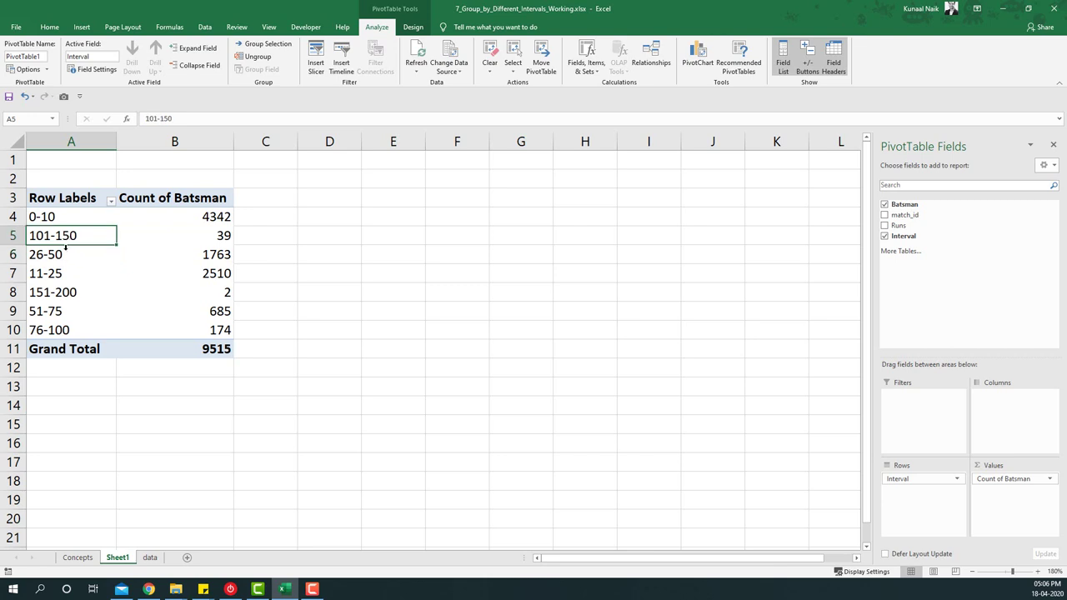
pyautogui.click(66, 248)
pyautogui.rightClick(154, 236)
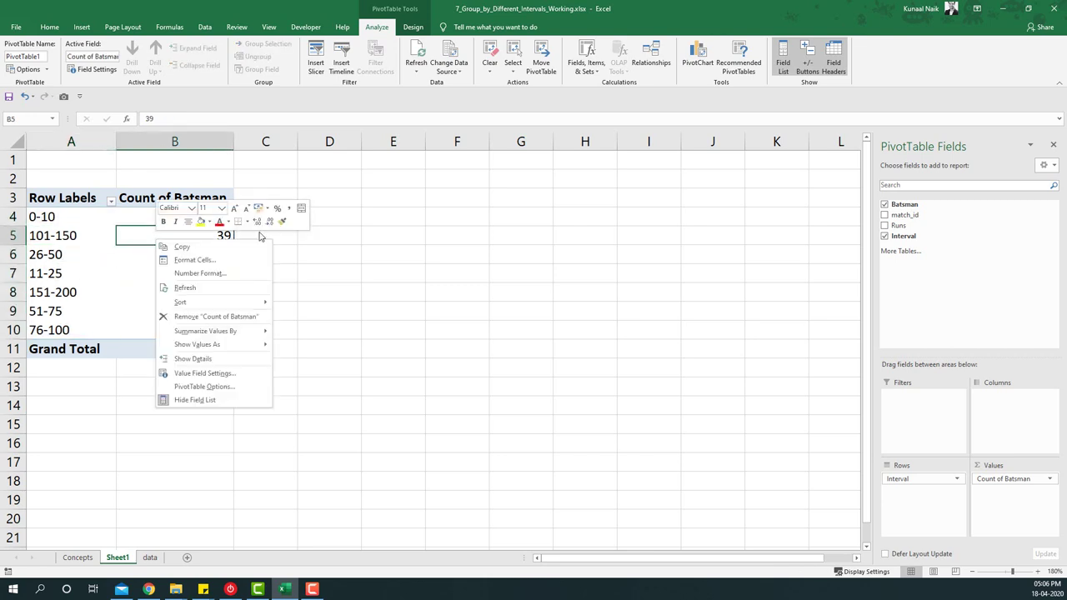
pyautogui.click(302, 318)
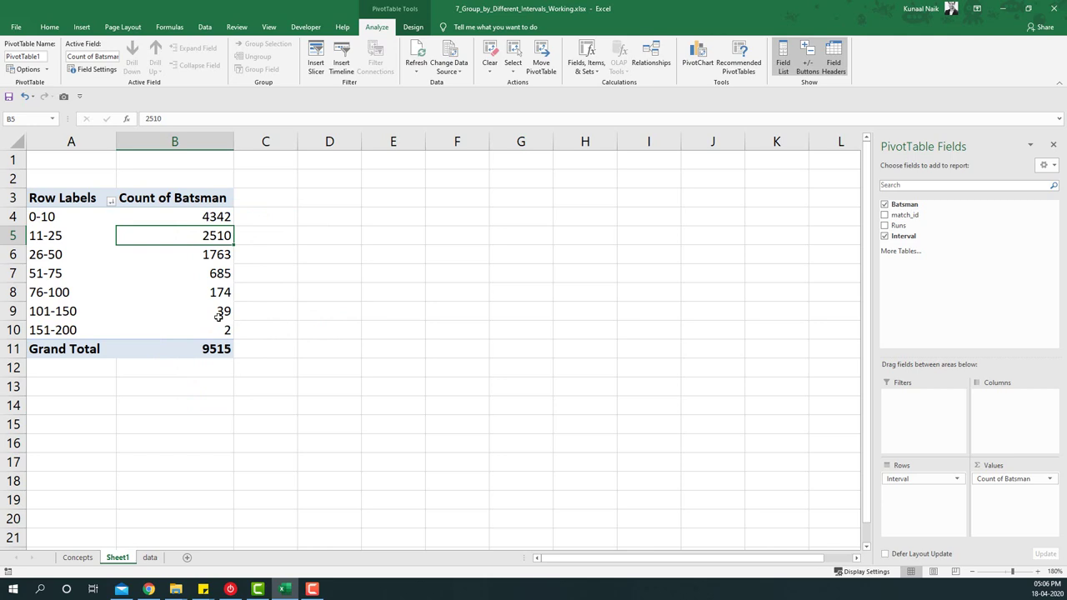
pyautogui.moveTo(72, 212); pyautogui.dragTo(174, 325)
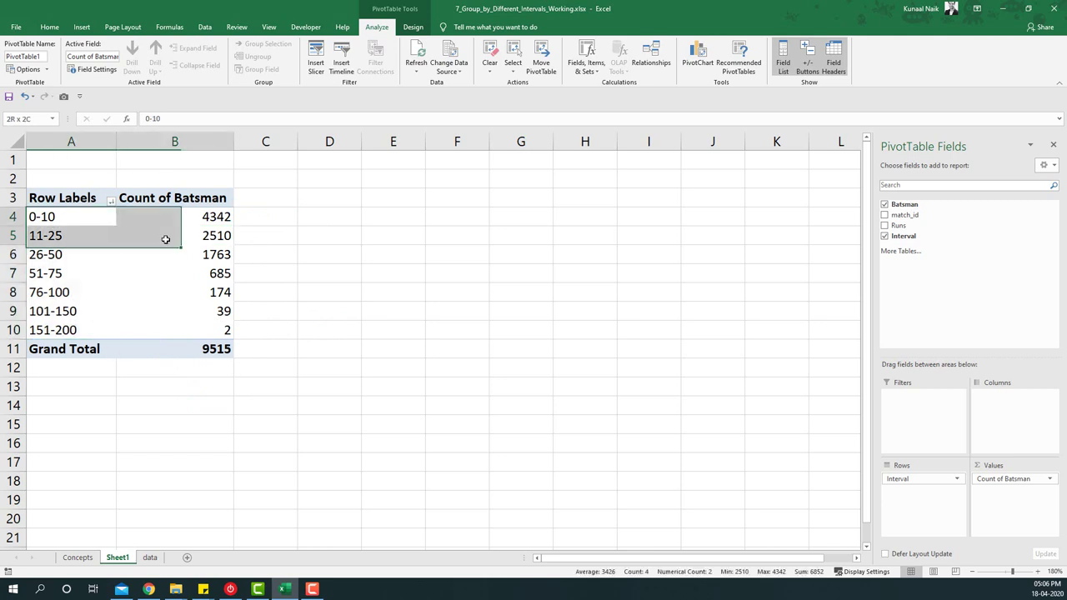